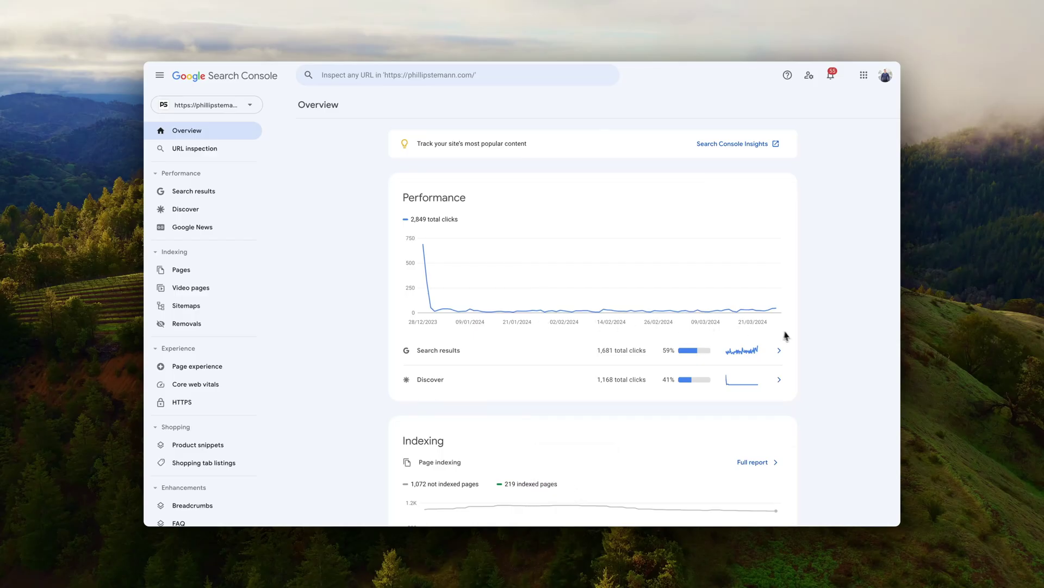
Step: Open Performance > Search results from the overview, showing 1.68K clicks and 608K impressions
click(757, 351)
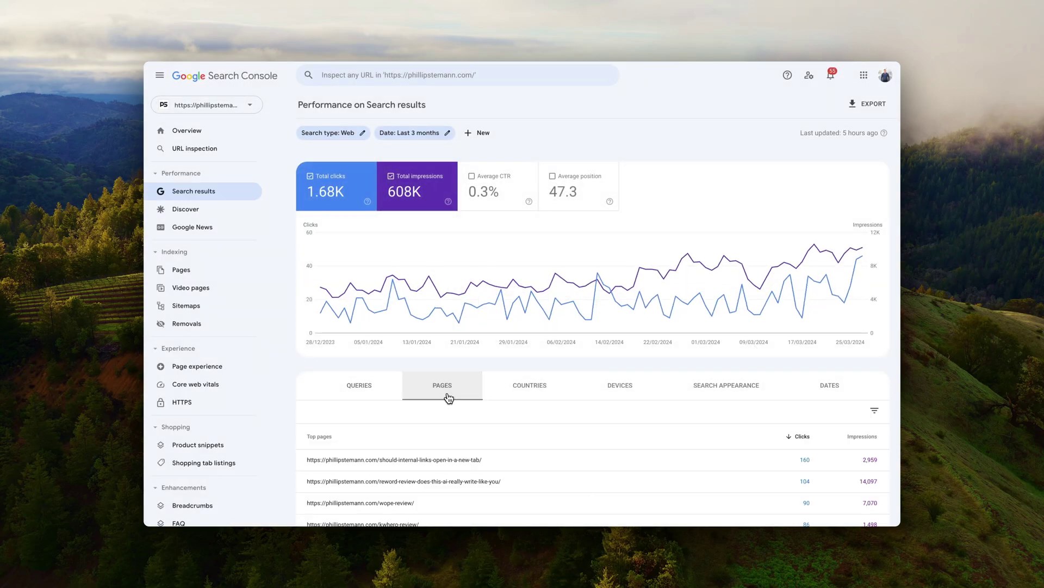
Step: Add Average CTR and position, sort pages worst position first, and expand Security & Manual Actions
scroll(449, 398, down, 2)
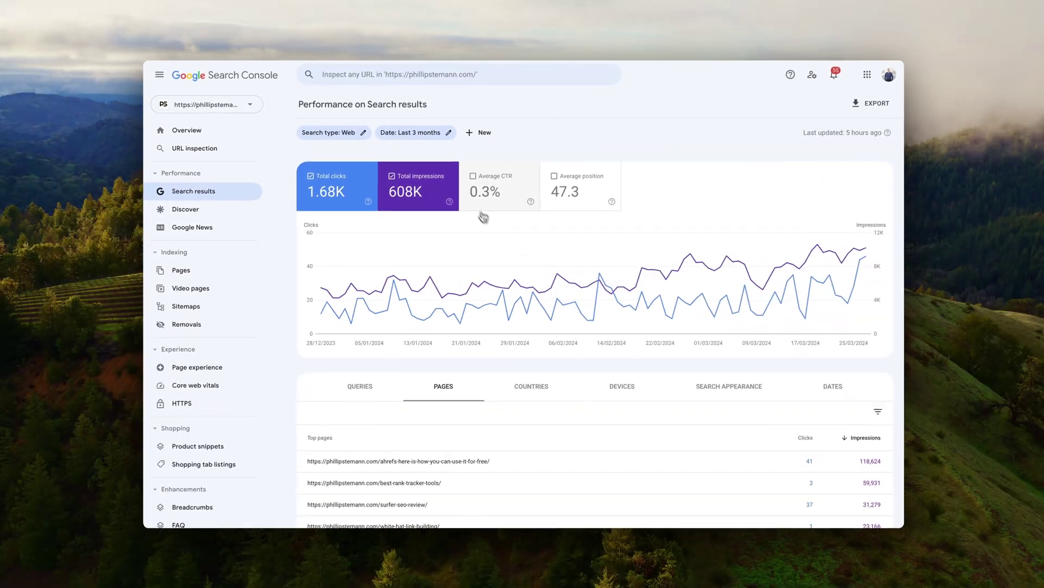
click(667, 181)
click(755, 185)
scroll(593, 239, down, 3)
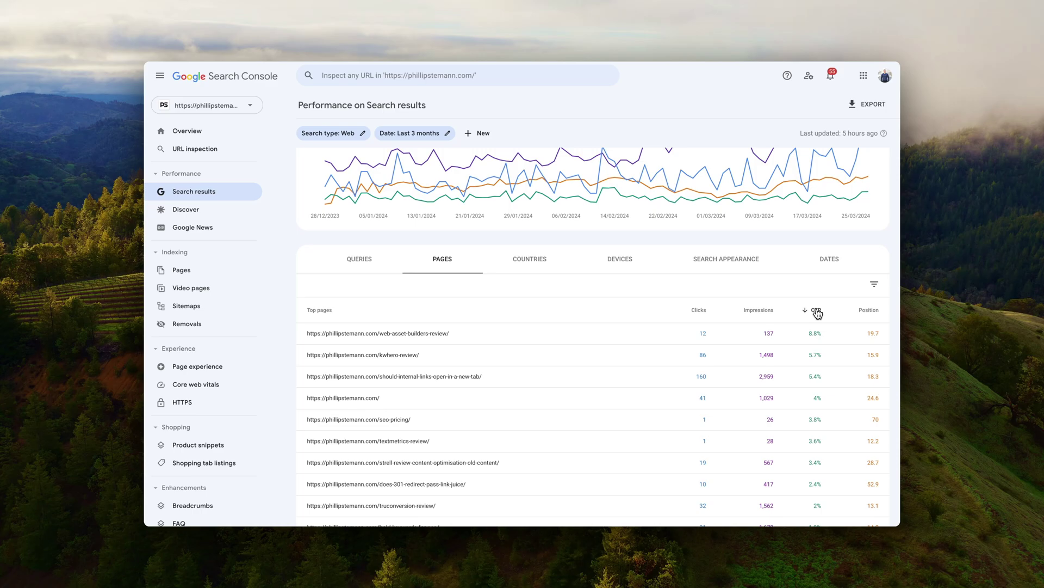
click(869, 310)
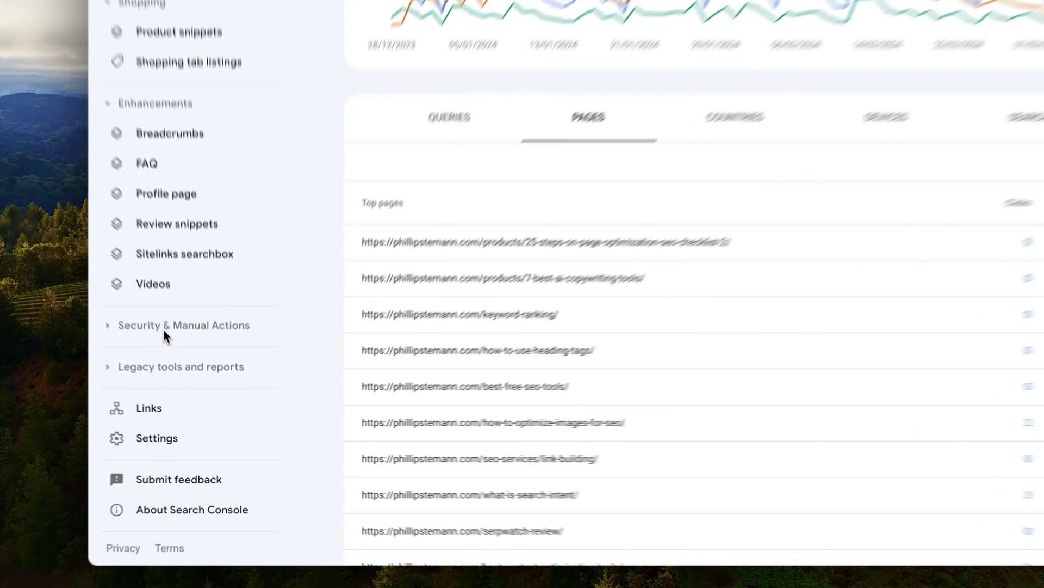
click(163, 327)
Step: Open the Manual actions report under Security & Manual Actions
click(170, 338)
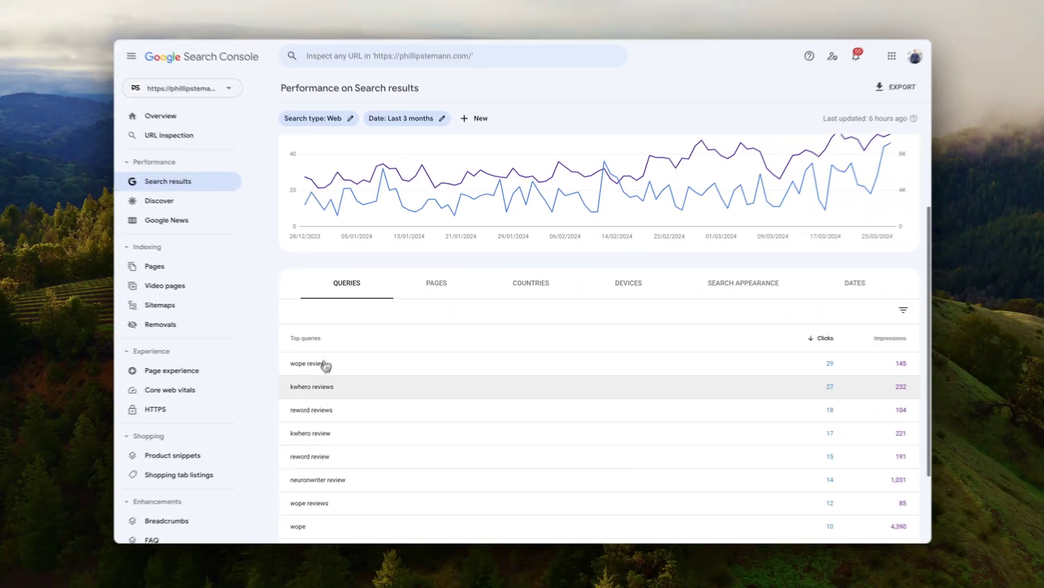
Step: Filter to the top page, add Average CTR, then remove the Page filter to show all pages
scroll(480, 401, down, 3)
scroll(358, 351, up, 2)
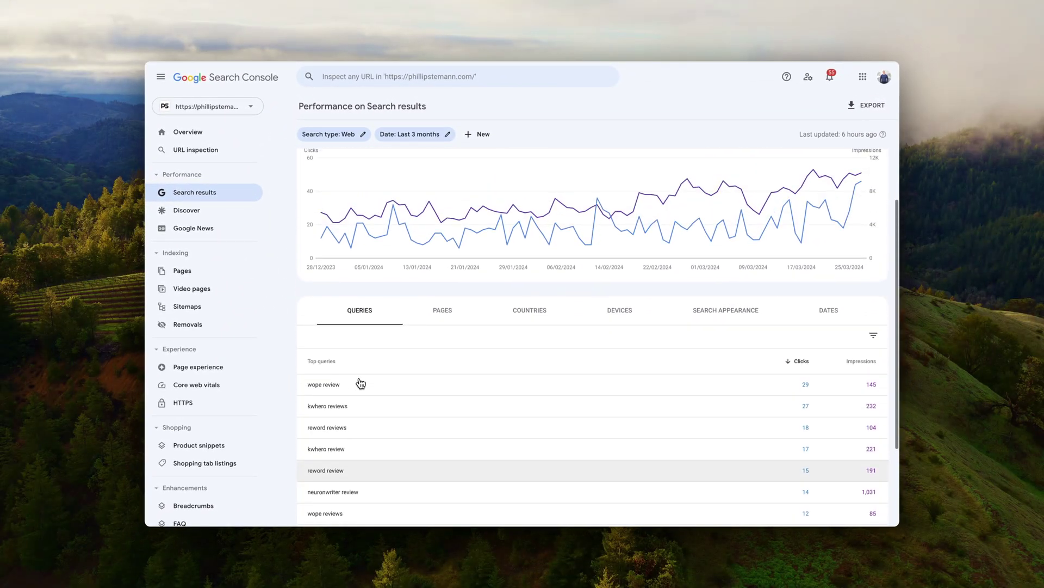
scroll(452, 315, down, 2)
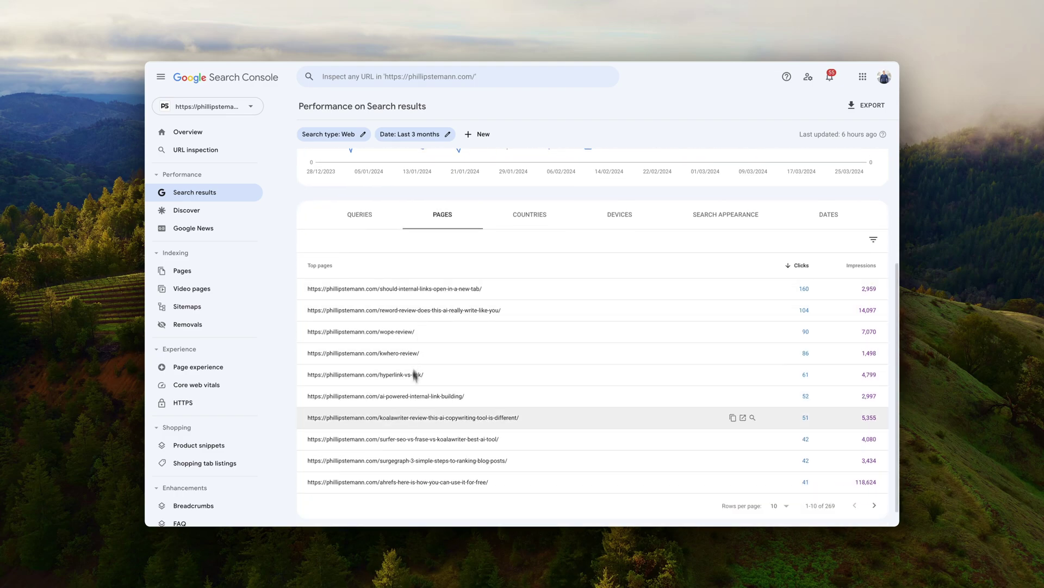
scroll(438, 315, up, 3)
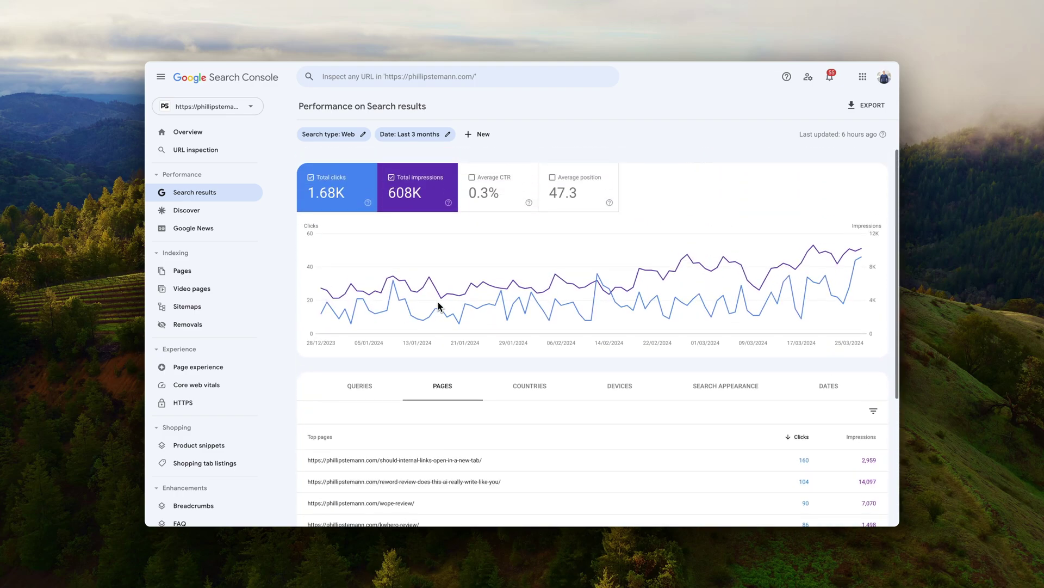
scroll(577, 381, down, 3)
click(423, 269)
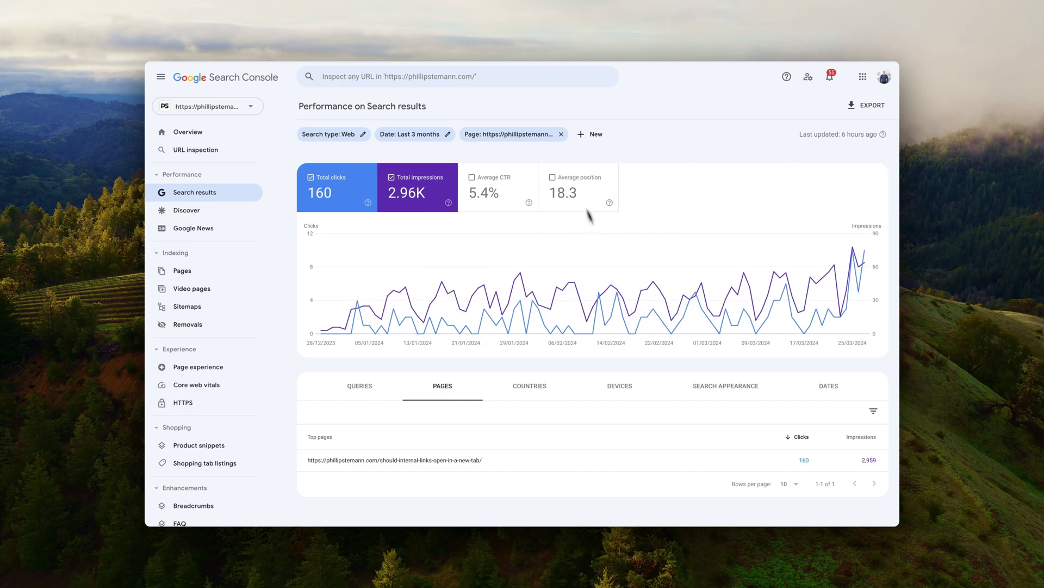
click(511, 187)
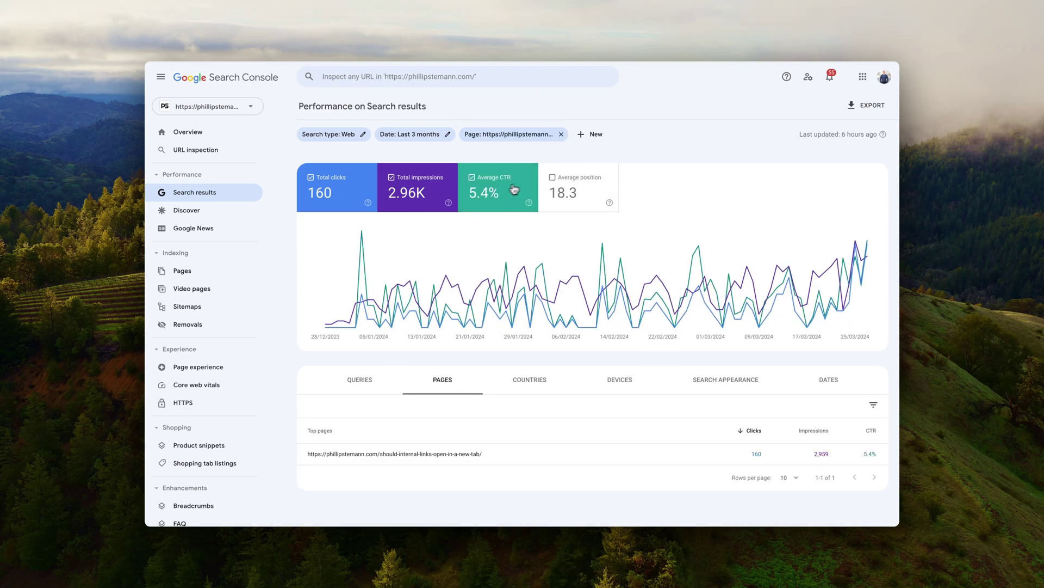
click(561, 134)
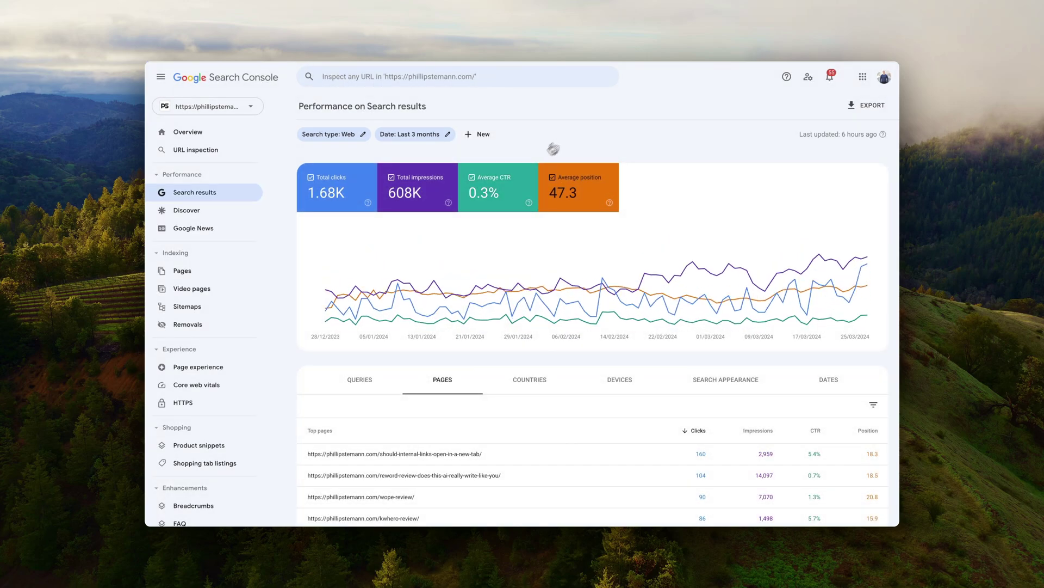
scroll(495, 385, down, 3)
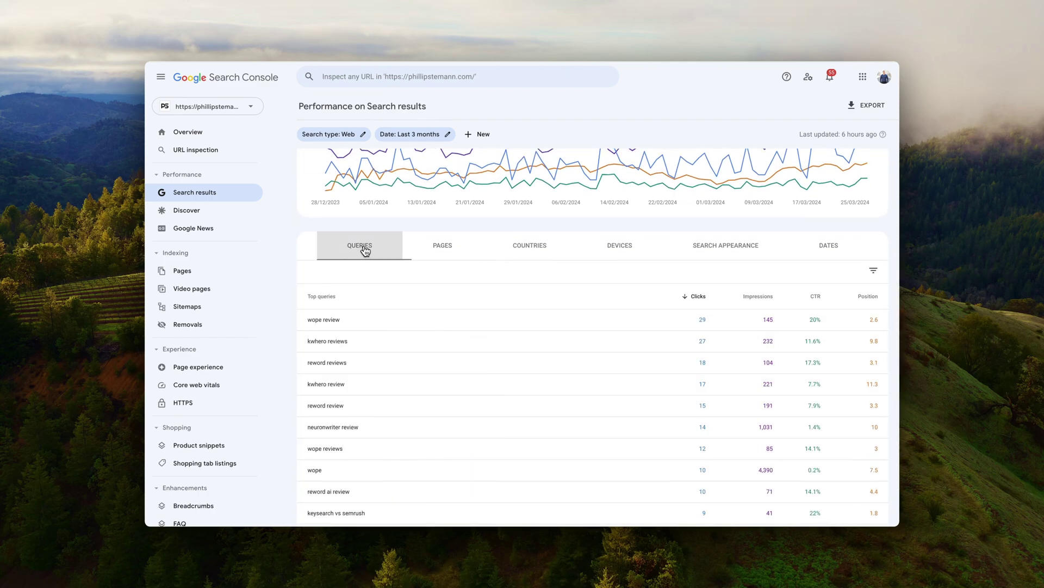
scroll(364, 251, down, 1)
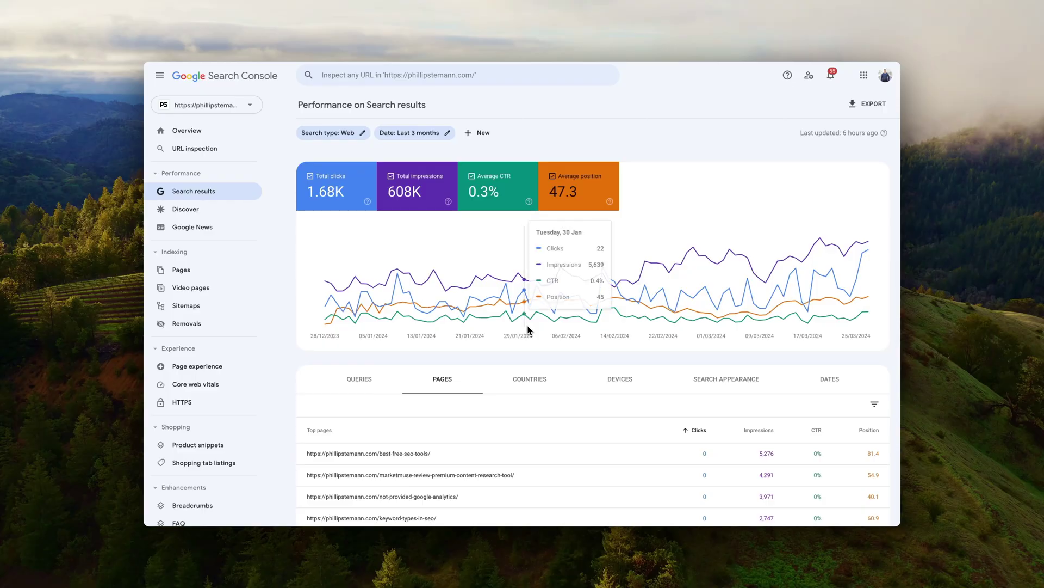
Step: Toggle the Average CTR line off and on, then sort pages by CTR, lowest first
scroll(527, 326, down, 1)
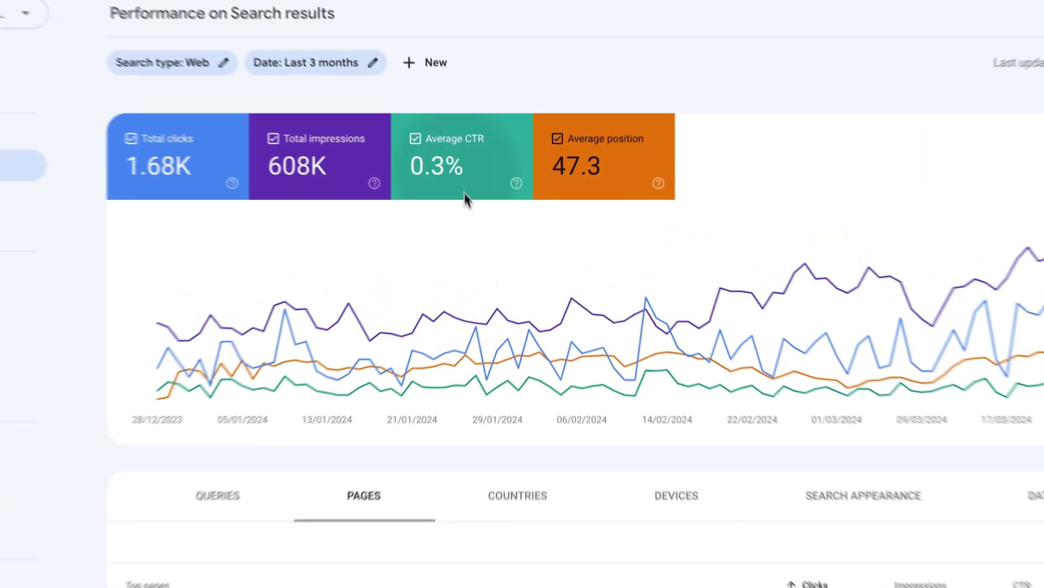
click(502, 182)
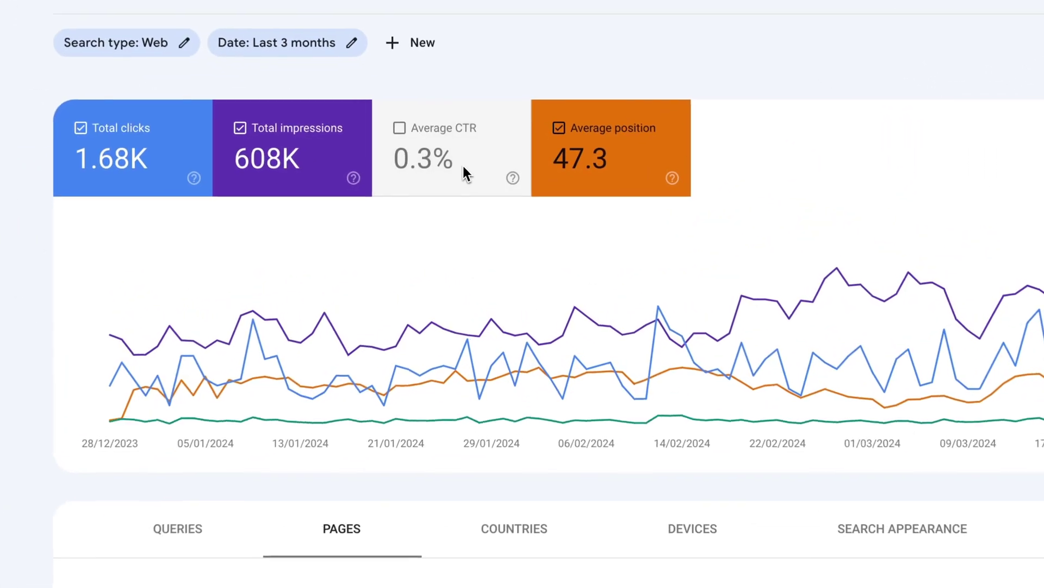
click(435, 146)
scroll(325, 354, down, 5)
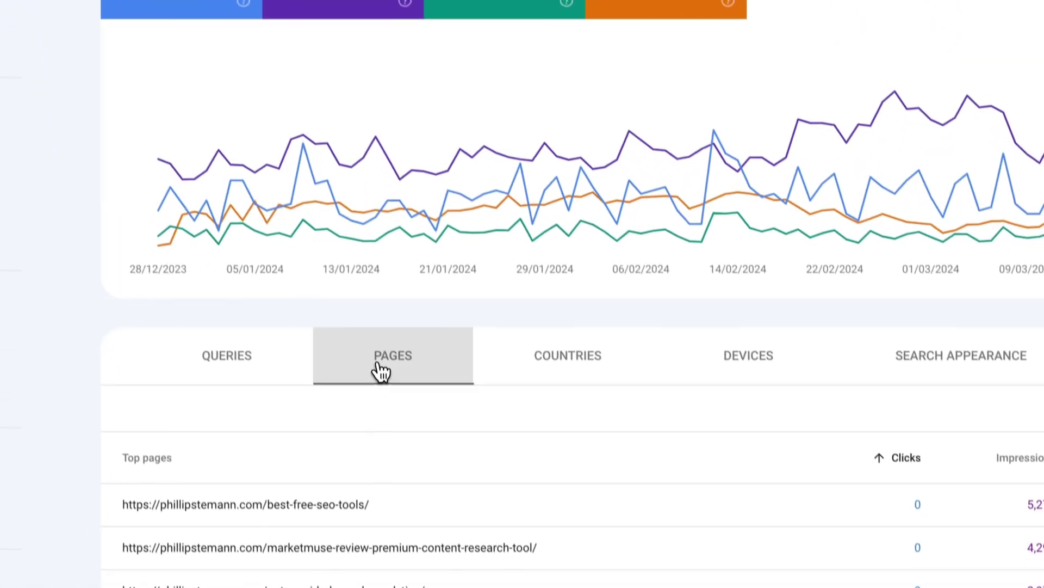
click(821, 299)
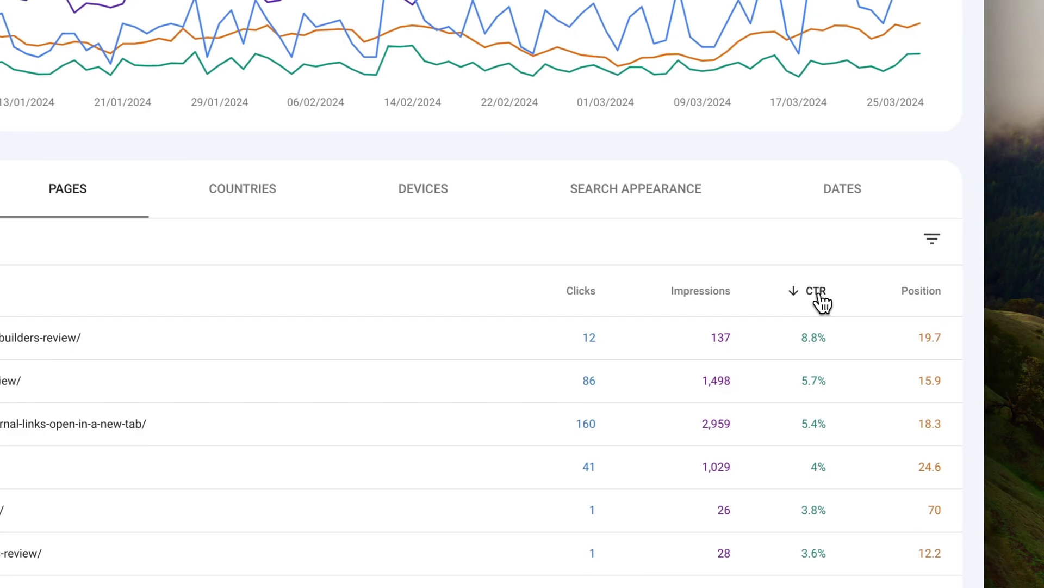
click(817, 298)
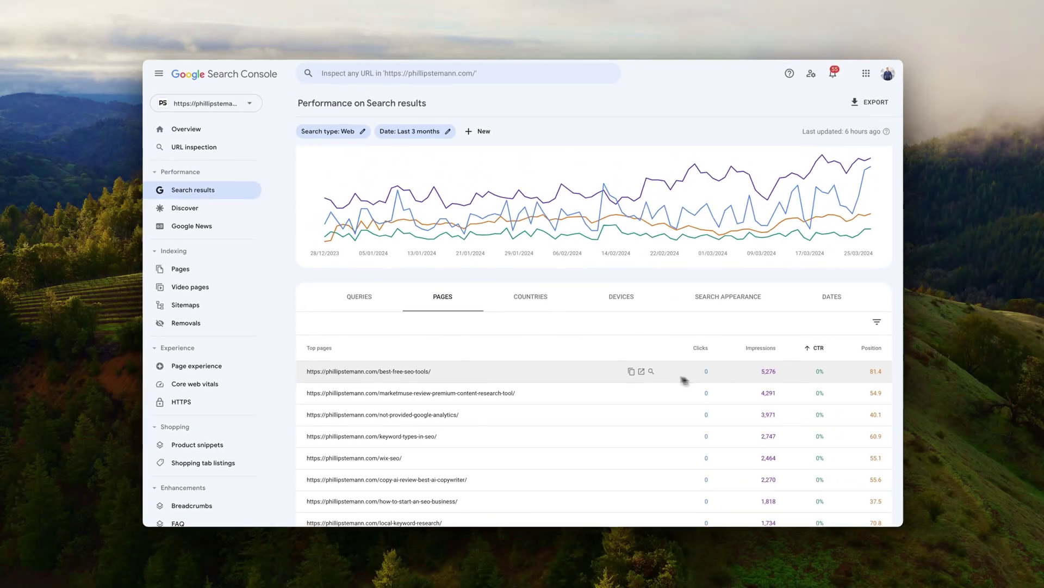
scroll(641, 372, down, 1)
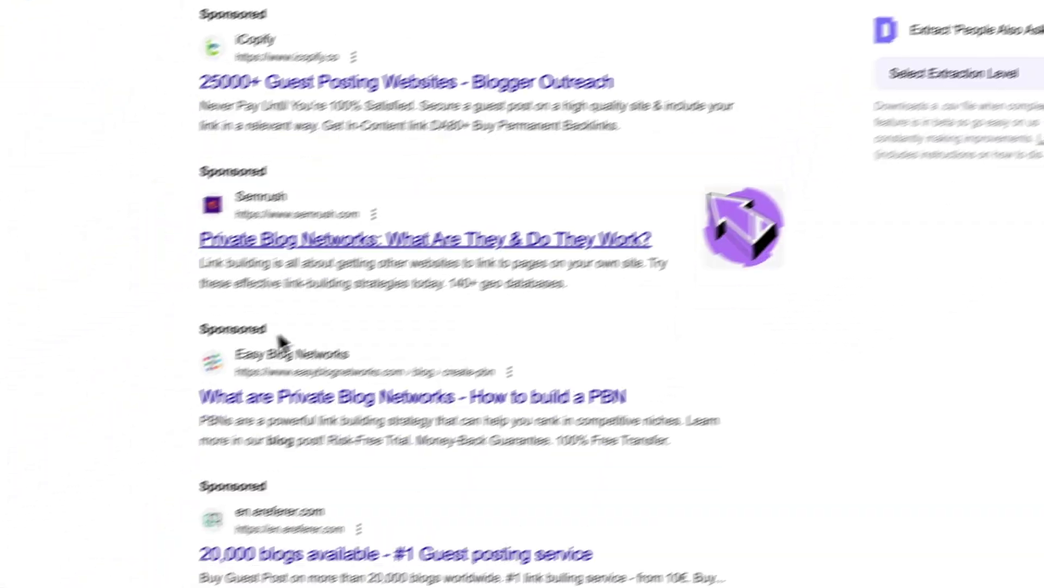
Step: Scroll the private blog networks results and select the Ahrefs result's title text
scroll(252, 345, down, 10)
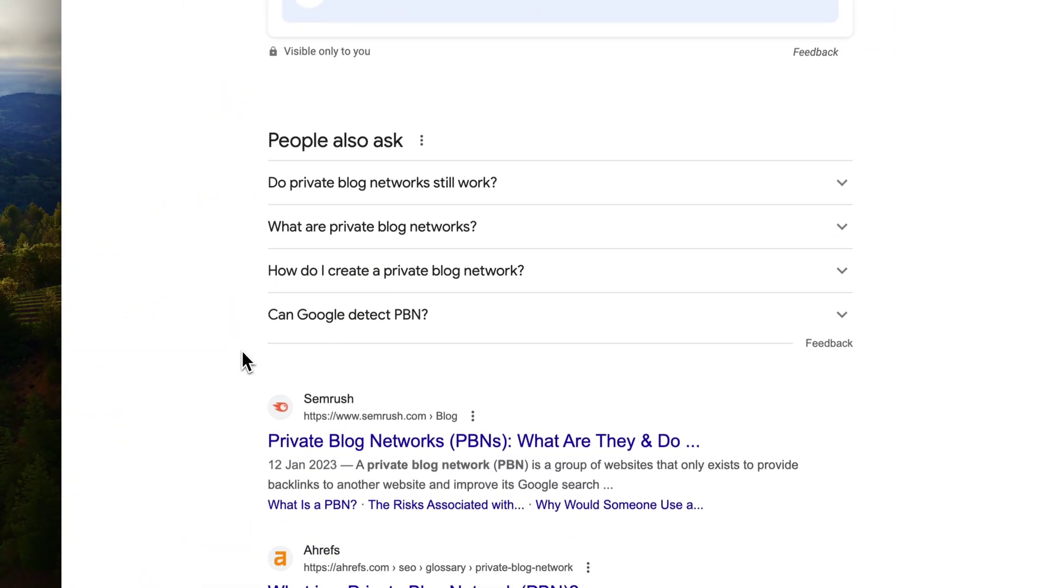
drag(261, 354, 707, 353)
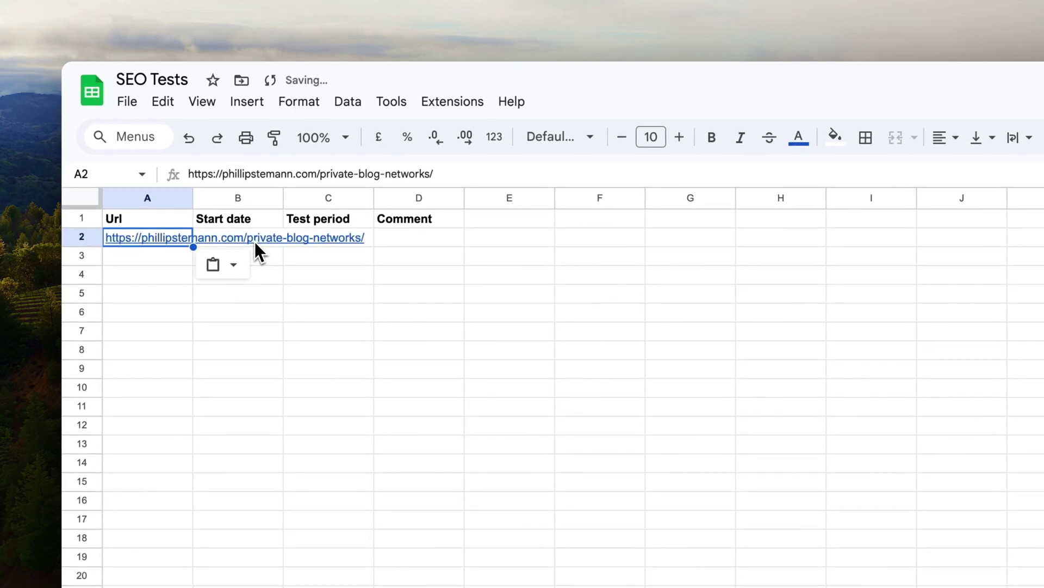
Step: Fill row 2: start date 29 Mar 2024, 14 days, comment 'Changed the title to include a number and optimize'
double_click(193, 198)
click(404, 237)
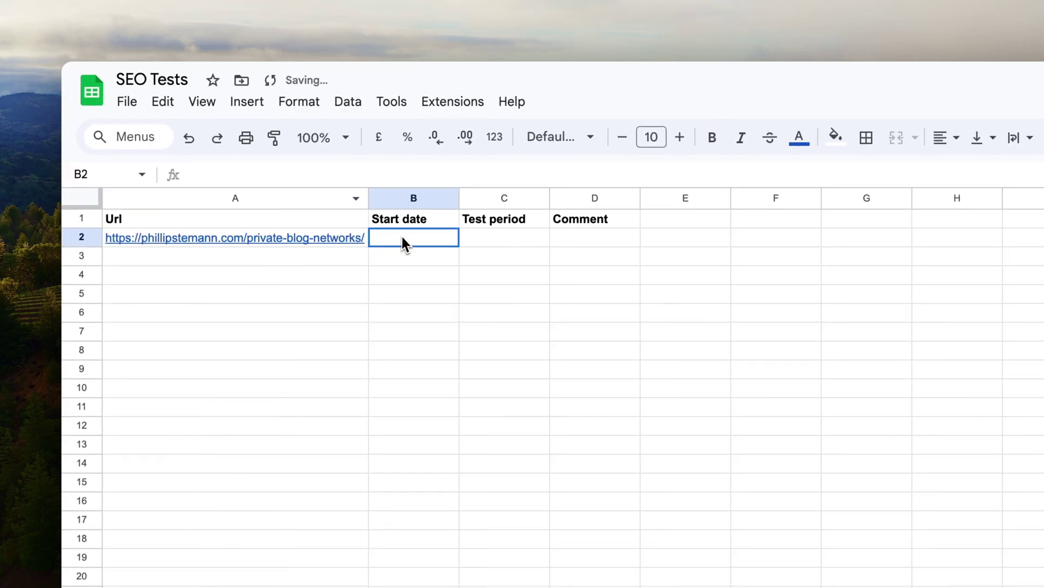
text(29 Mar 2024)
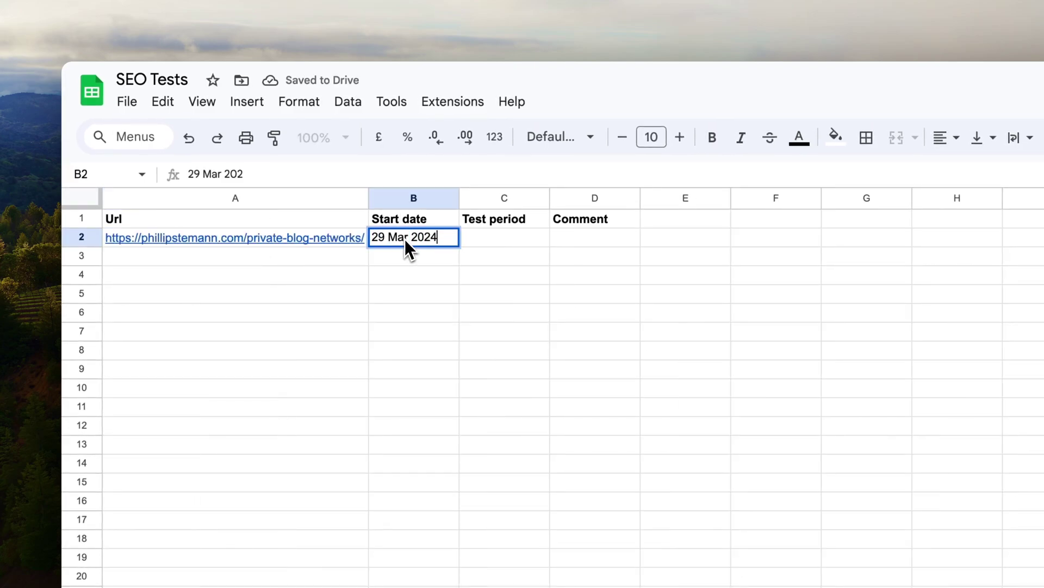
key(Tab)
text(14 )
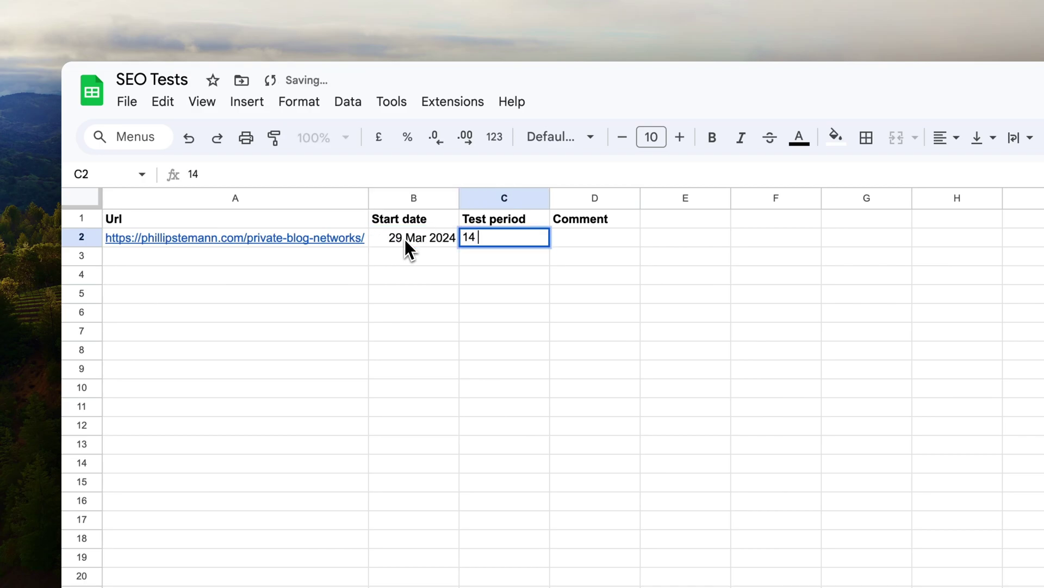
text(days)
key(Tab)
text(Change)
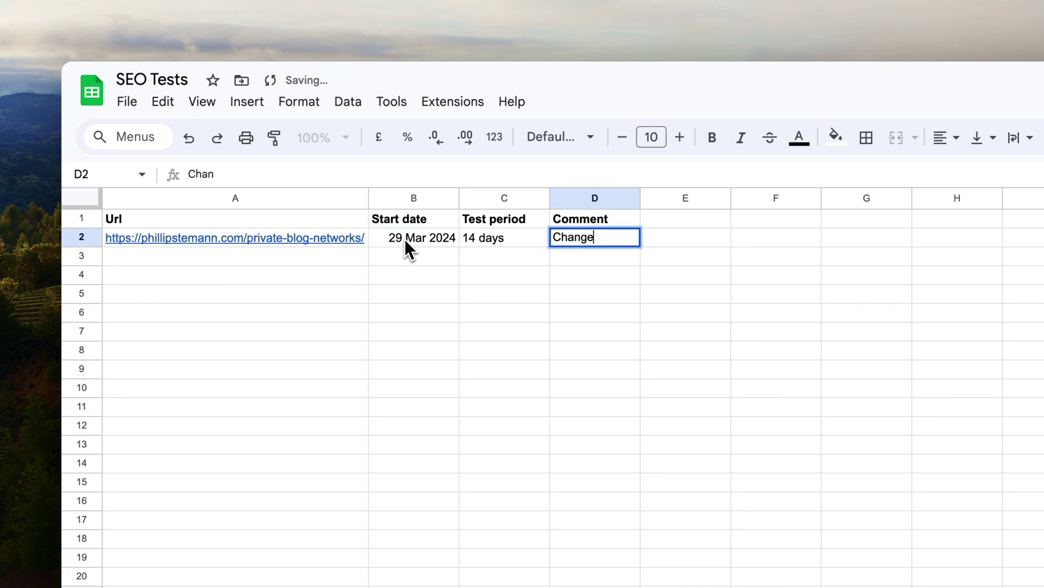
text(s)
key(BackSpace)
text(d the title to )
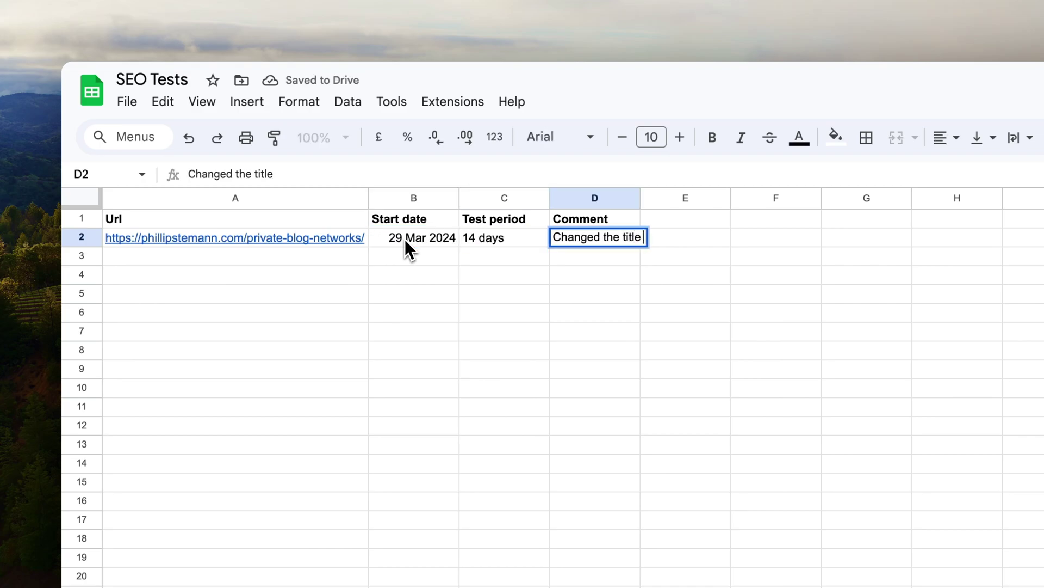
text(include a number and )
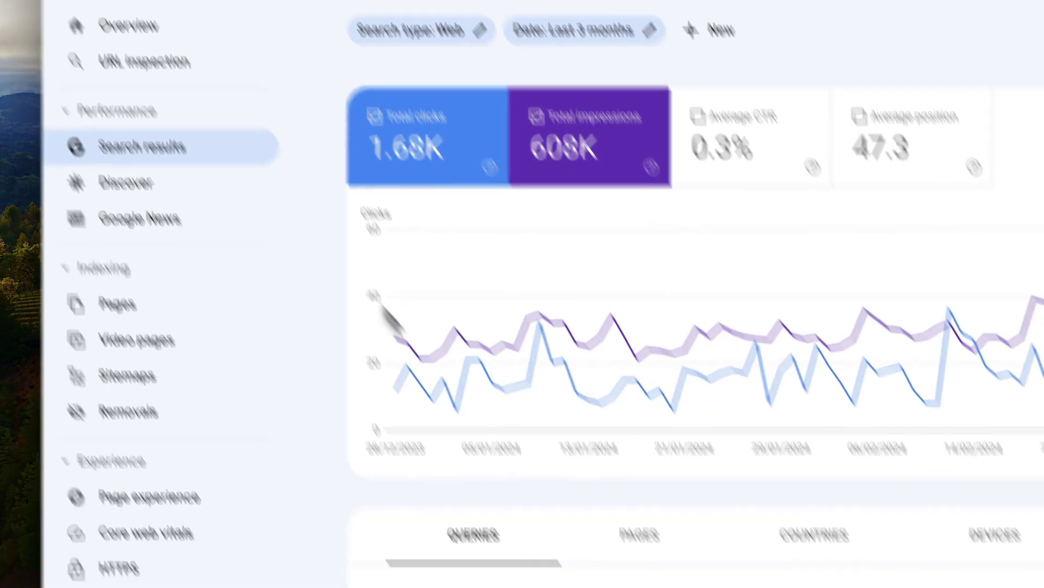
Step: Switch the table to top queries and sort them by impressions, highest first
scroll(626, 521, down, 3)
click(443, 404)
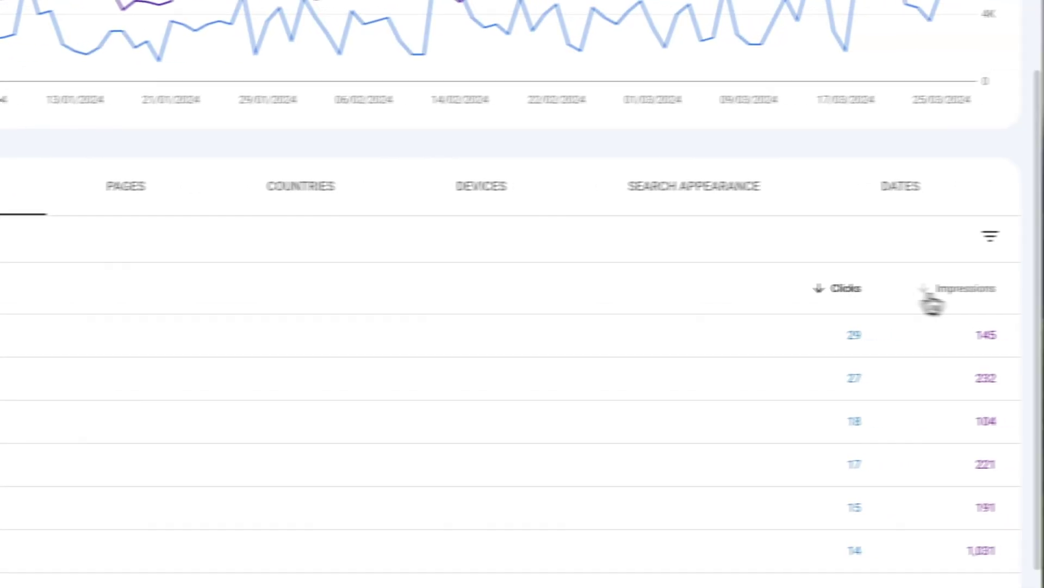
click(933, 298)
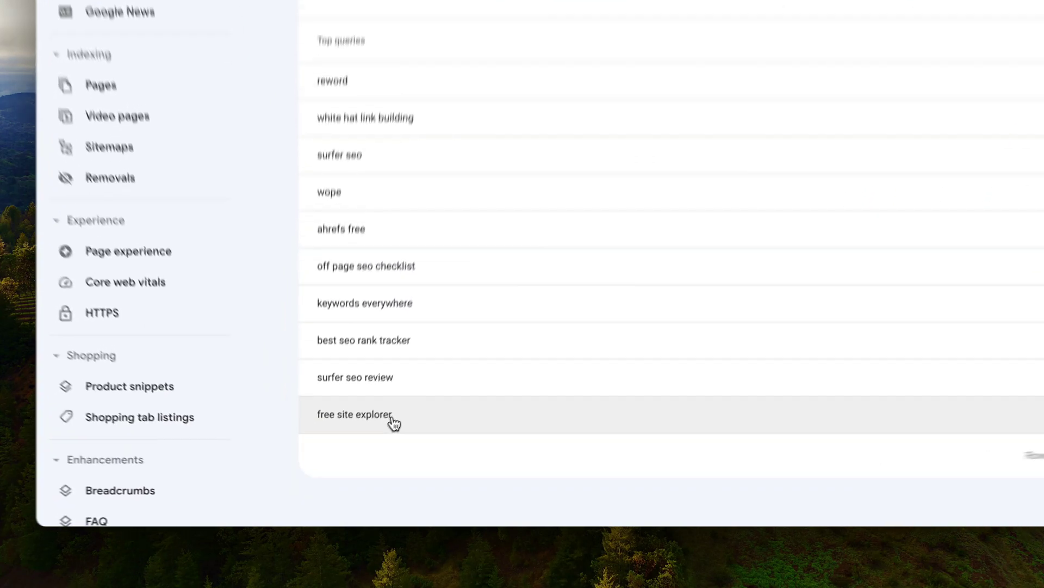
Step: Filter to the 'free site explorer' query, check its ranking page, then return to the query list
click(344, 459)
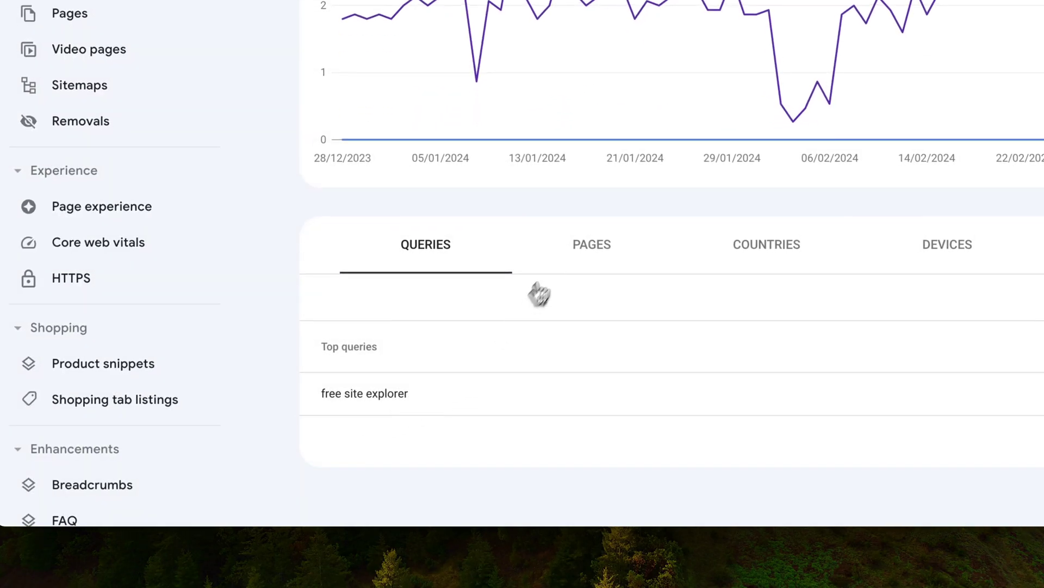
click(589, 261)
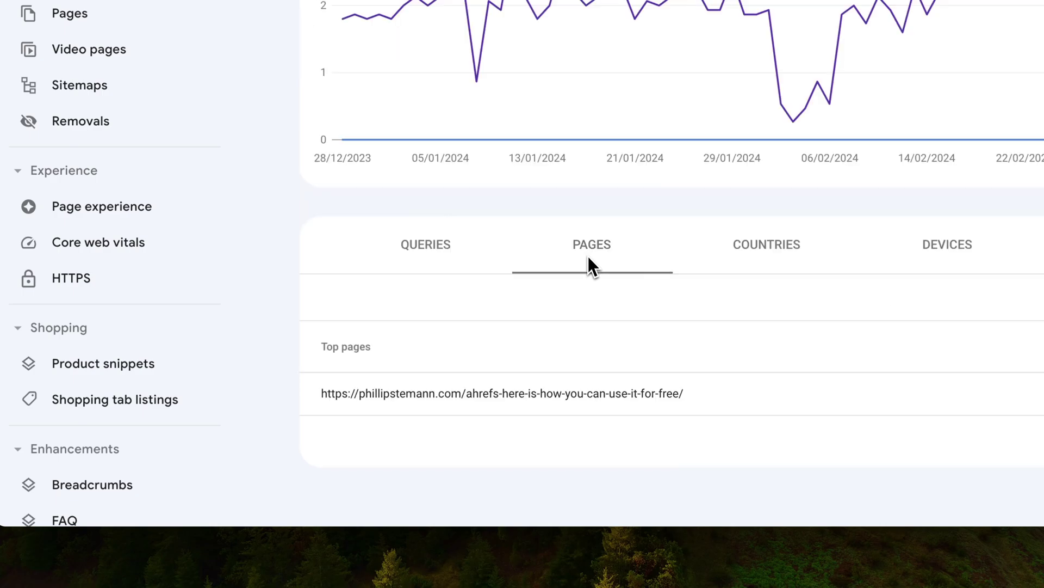
click(424, 241)
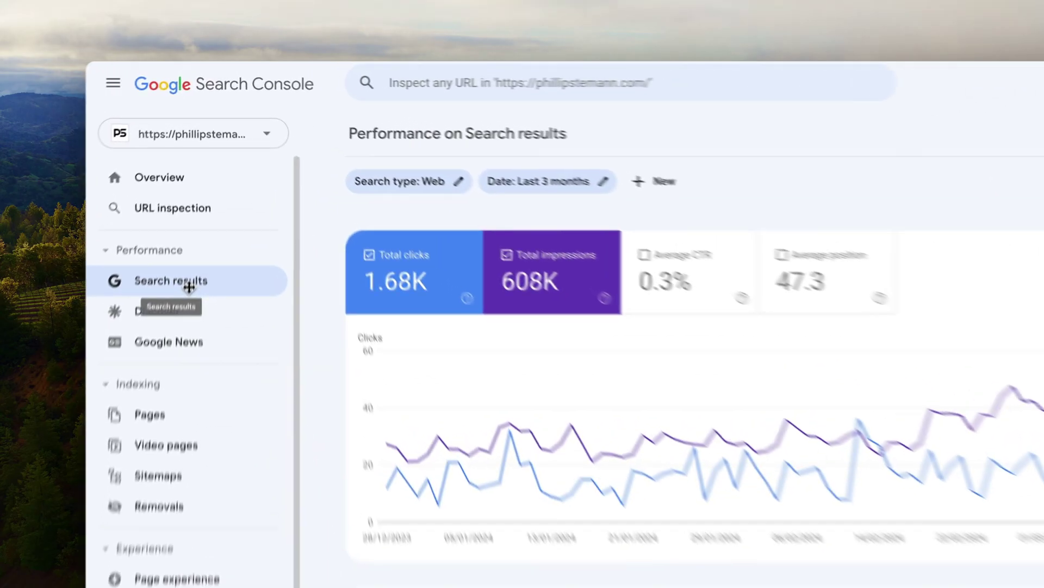
Step: Compare the last 6 months with the previous period in the Search results report
click(204, 194)
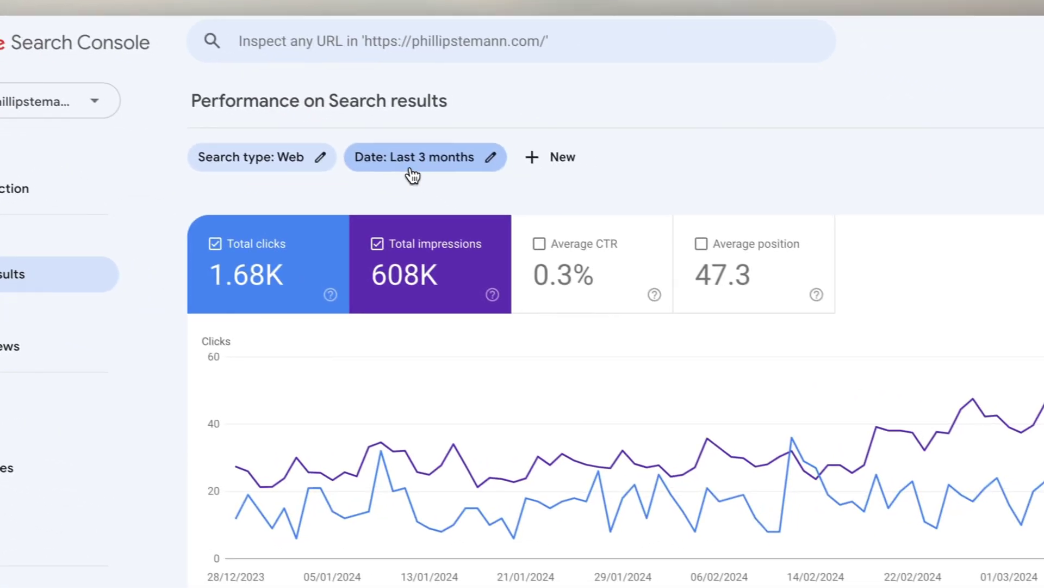
click(410, 174)
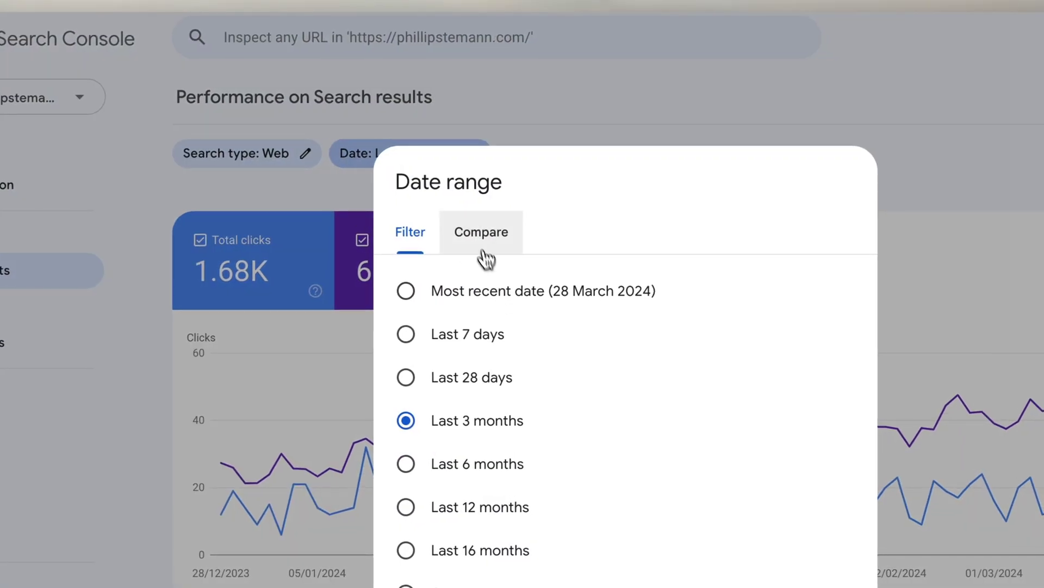
click(482, 248)
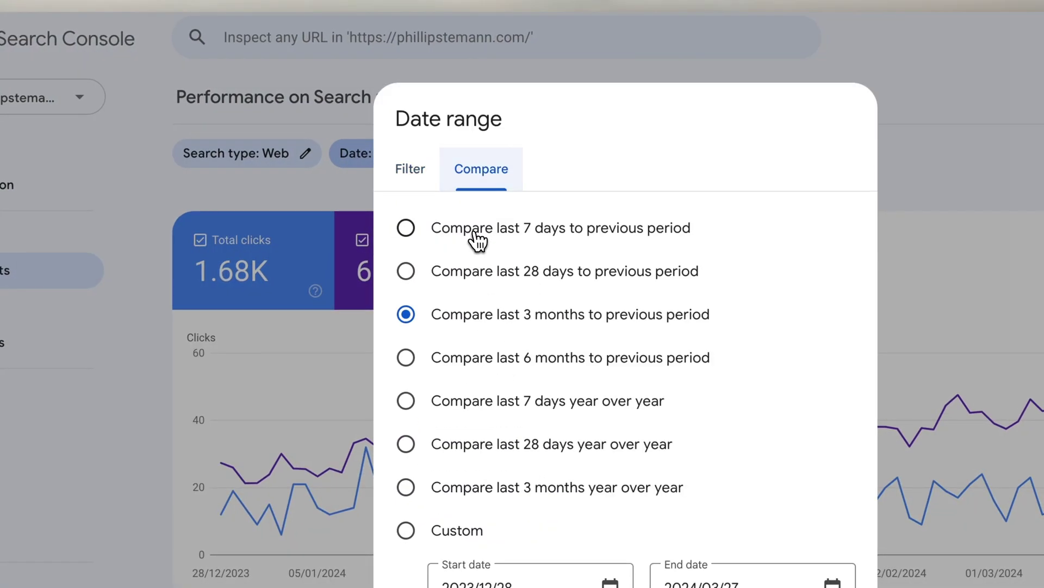
click(614, 360)
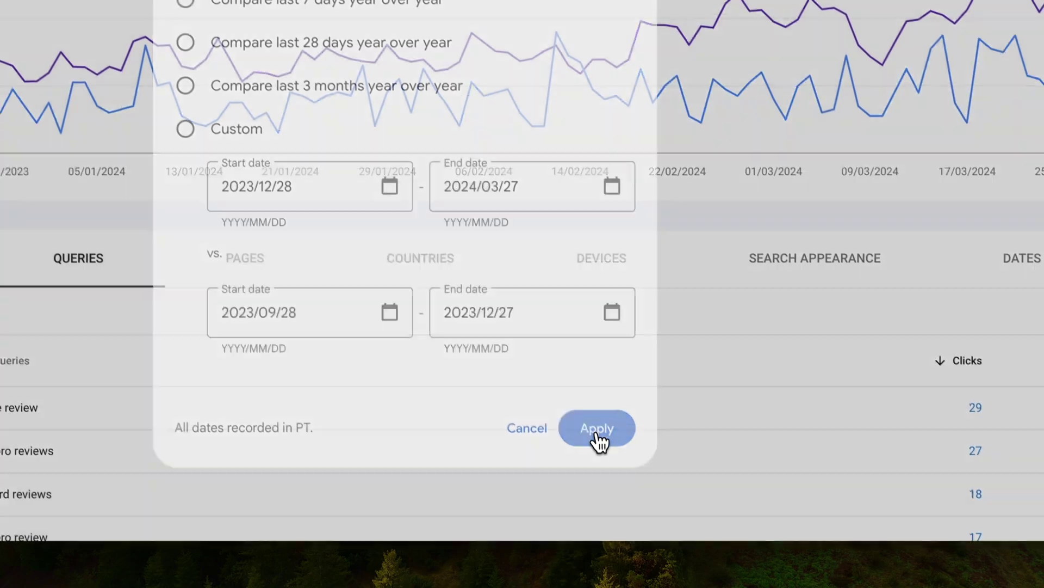
click(648, 516)
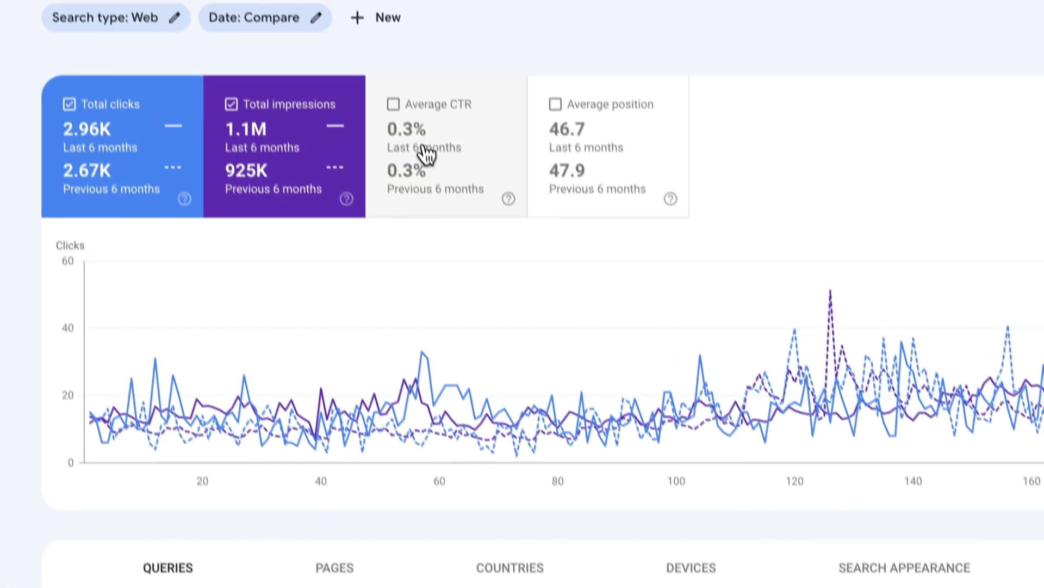
Step: Add Average position and CTR, and sort queries by click difference, biggest losses first
click(622, 153)
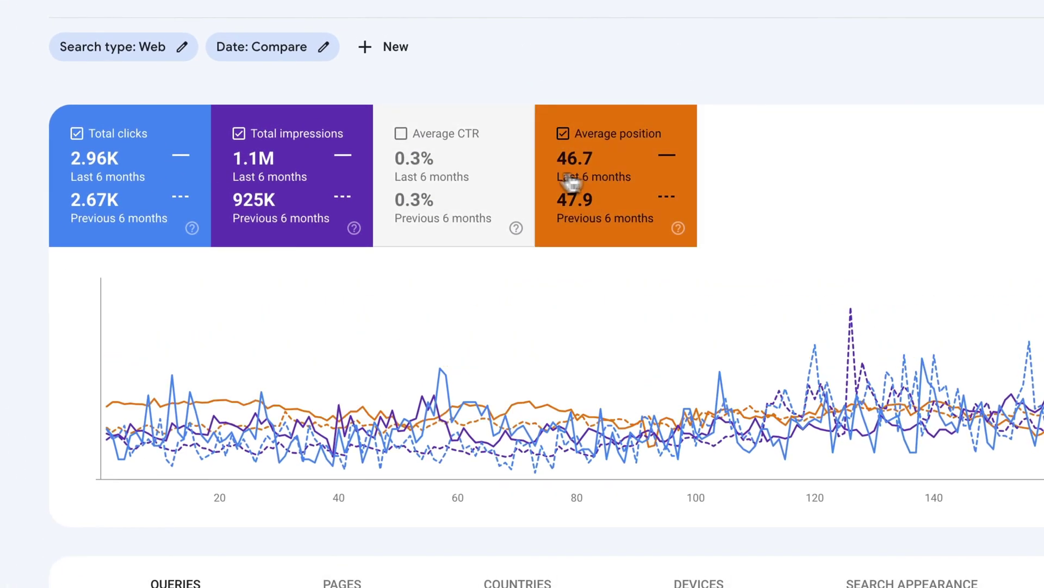
click(474, 182)
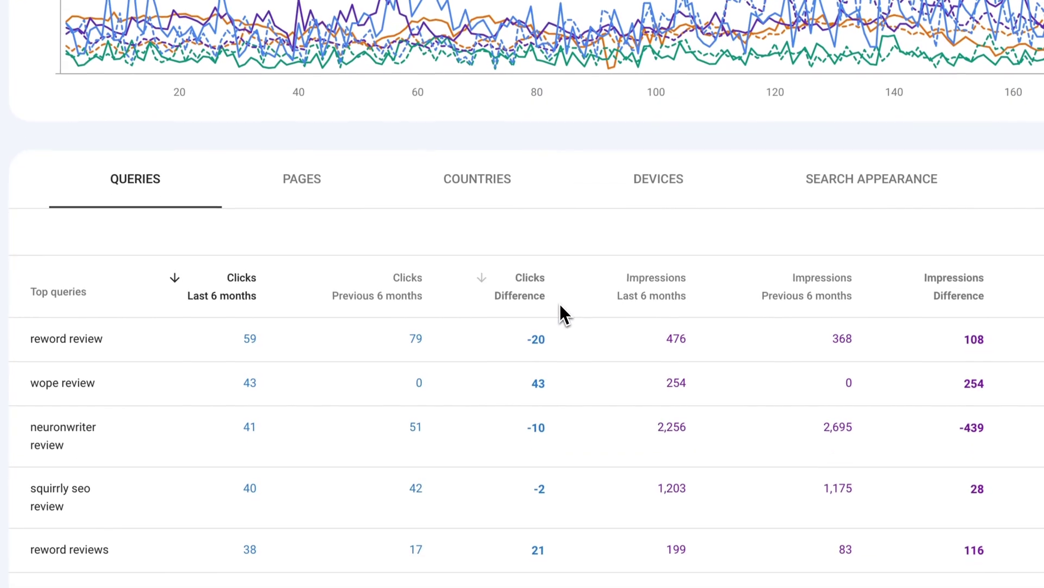
click(529, 294)
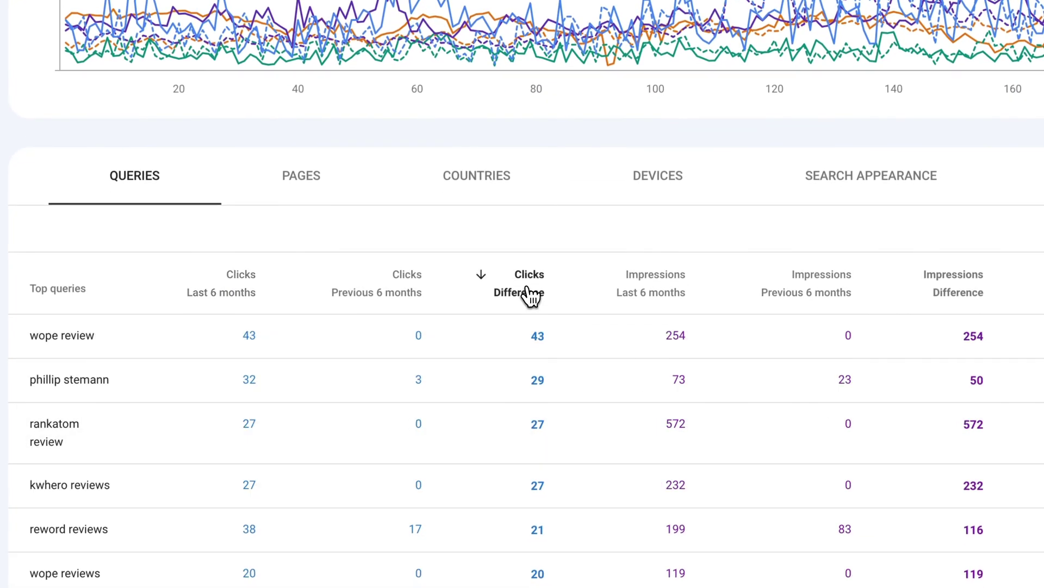
click(528, 292)
scroll(555, 212, down, 3)
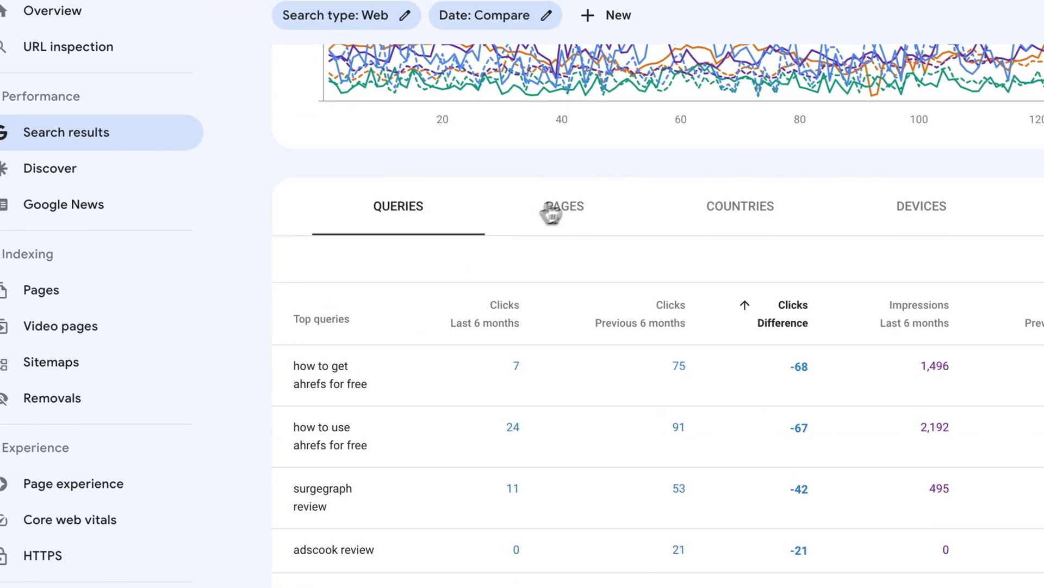
Step: Show the comparison by page, sorted by click difference with biggest losses first
click(362, 65)
scroll(686, 363, down, 3)
click(677, 266)
click(674, 266)
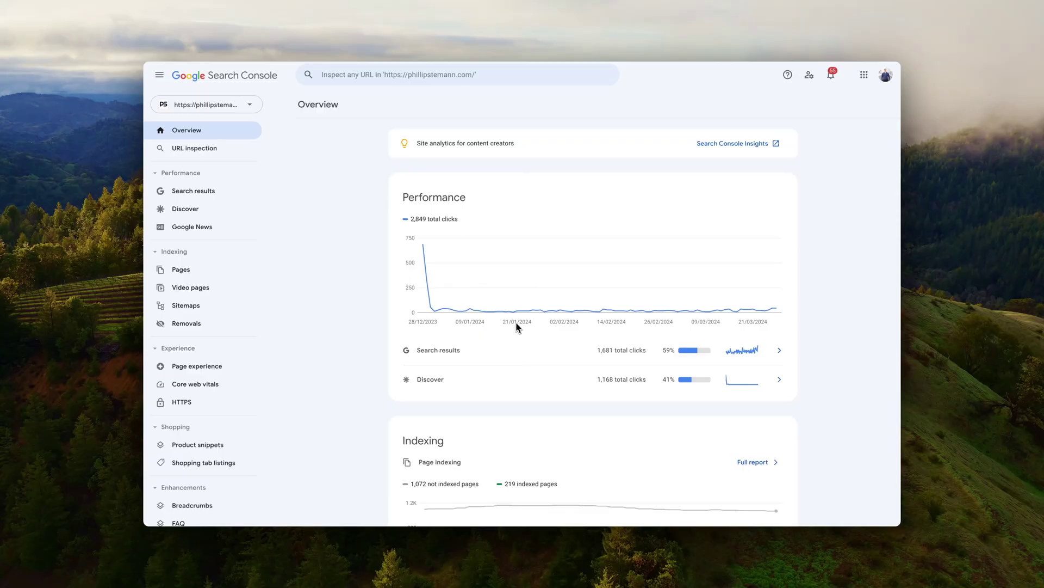
Step: Go to the Sitemaps report and begin entering 'sitemap' in the Add a new sitemap field
scroll(294, 327, down, 1)
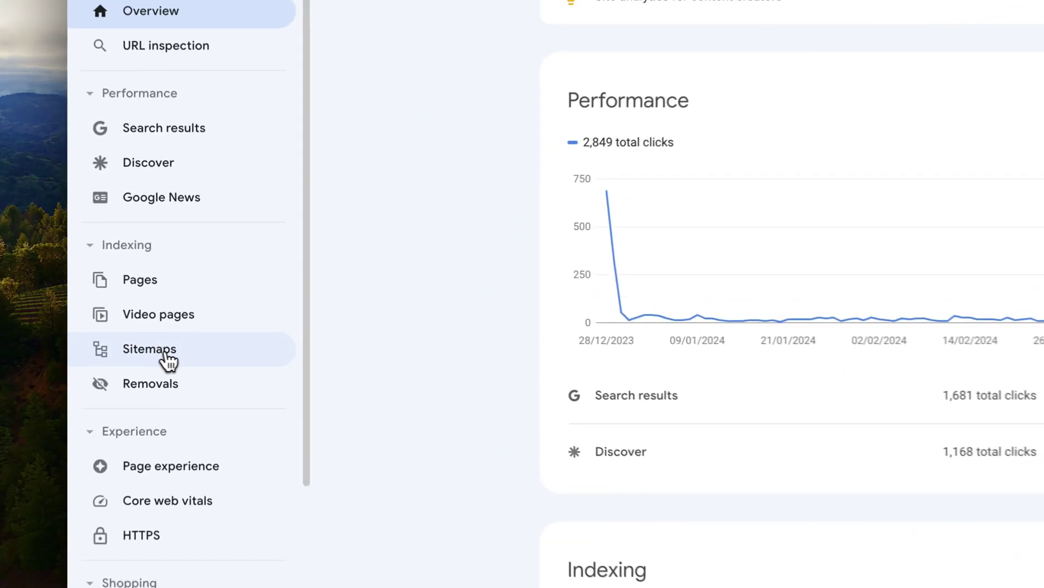
click(176, 364)
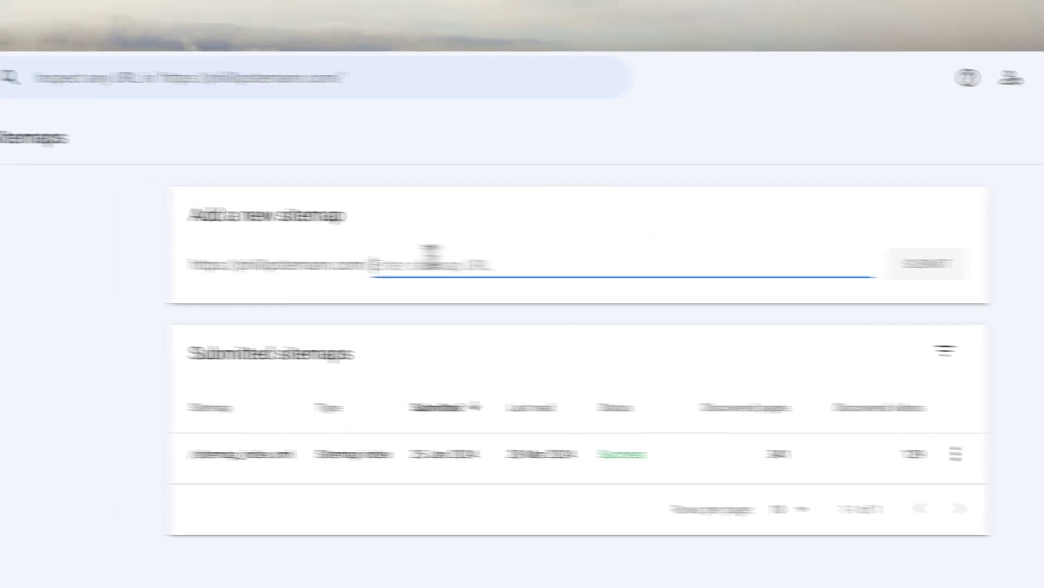
text(sitemap)
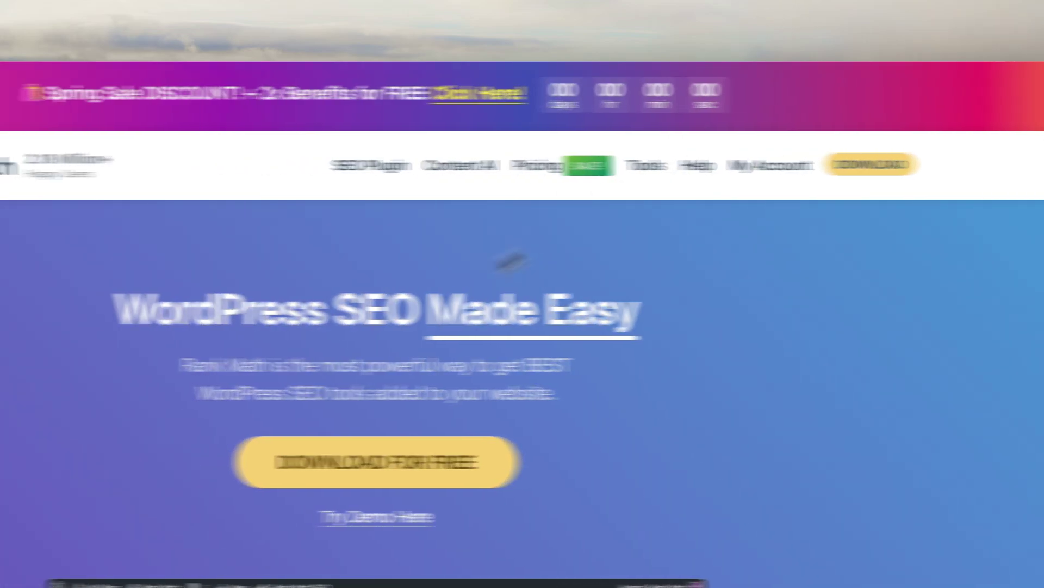
Step: Scroll the Rank Math homepage past the feature screenshot and logos to 'What is Rank Math?'
scroll(518, 441, down, 15)
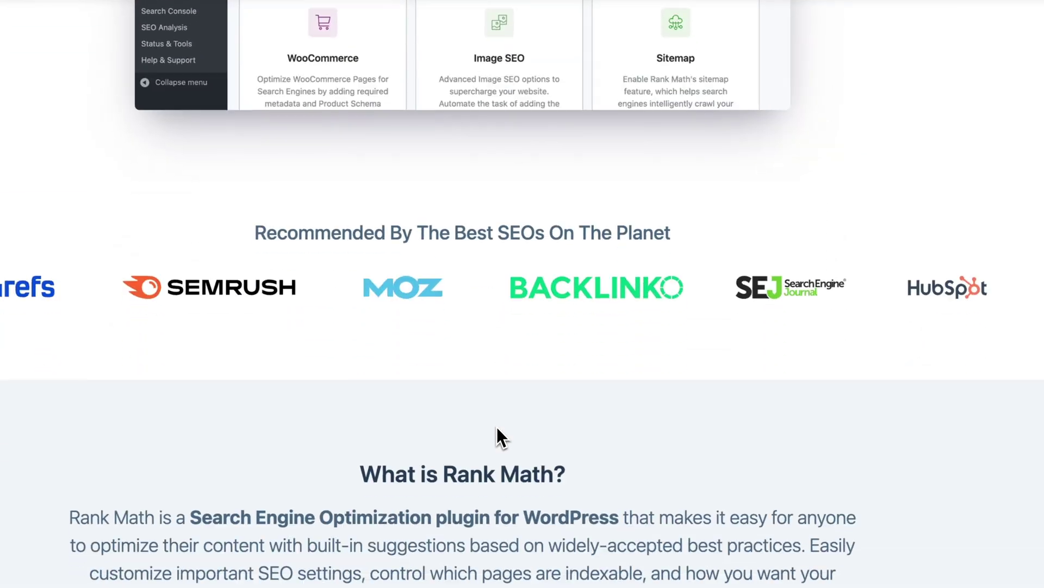
scroll(495, 426, down, 10)
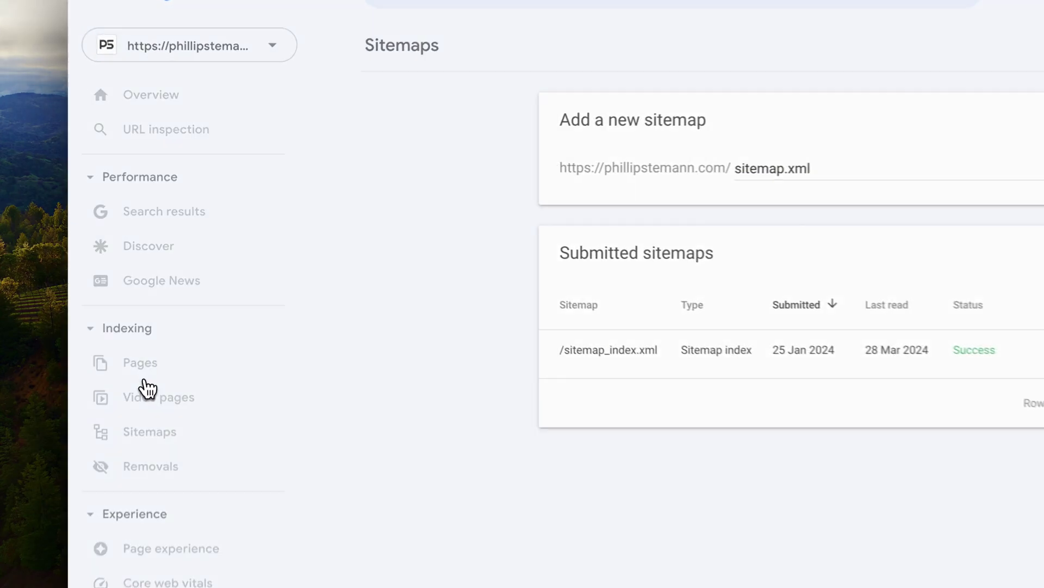
Step: Limit the Page indexing report to /sitemap_index.xml pages to see why they aren't indexed
click(182, 270)
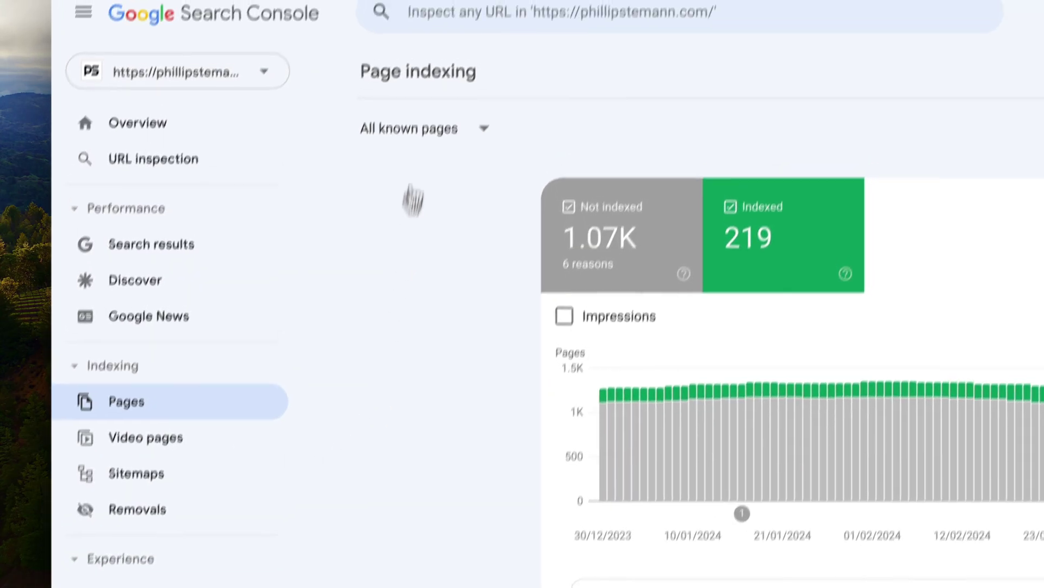
click(421, 98)
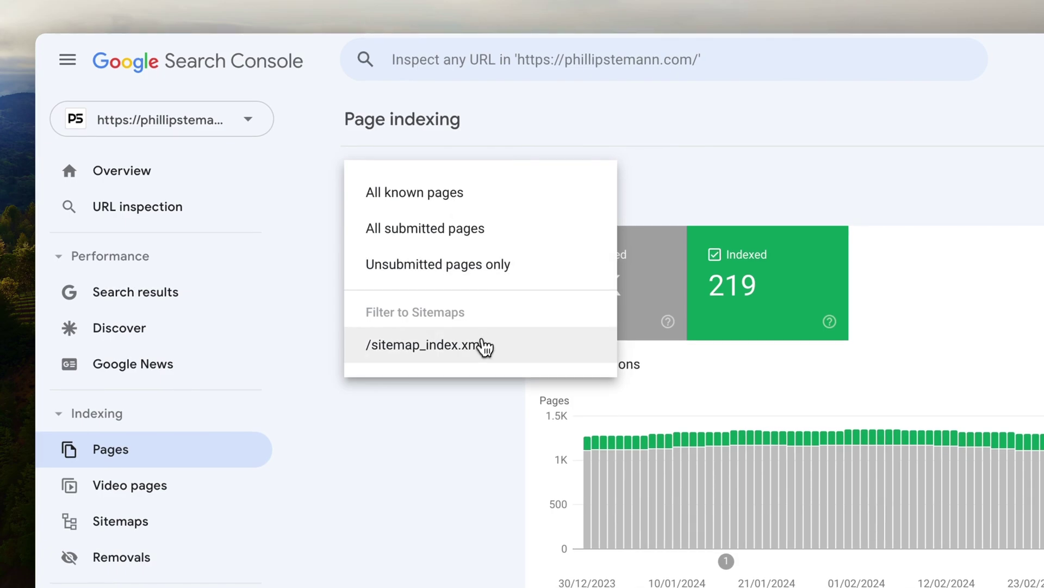
click(482, 344)
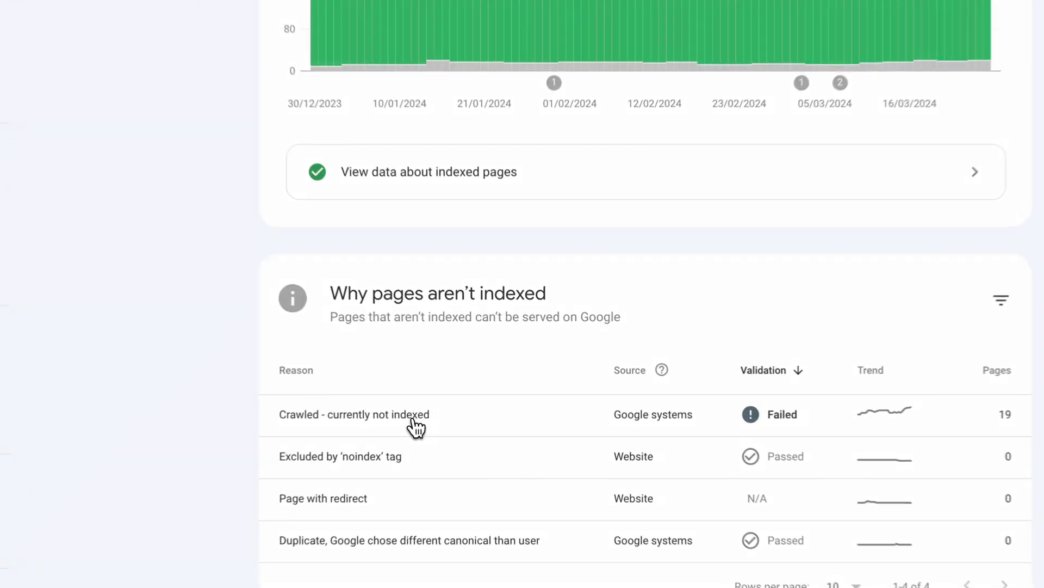
Step: Inspect the /seo-powersuite-review/ URL listed under Crawled - currently not indexed
click(455, 396)
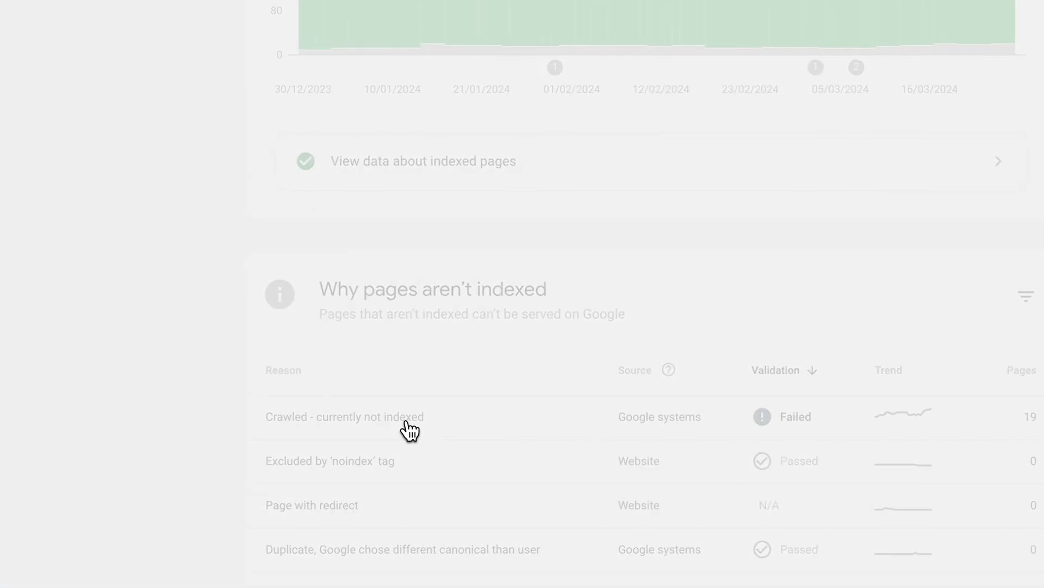
scroll(409, 431, down, 6)
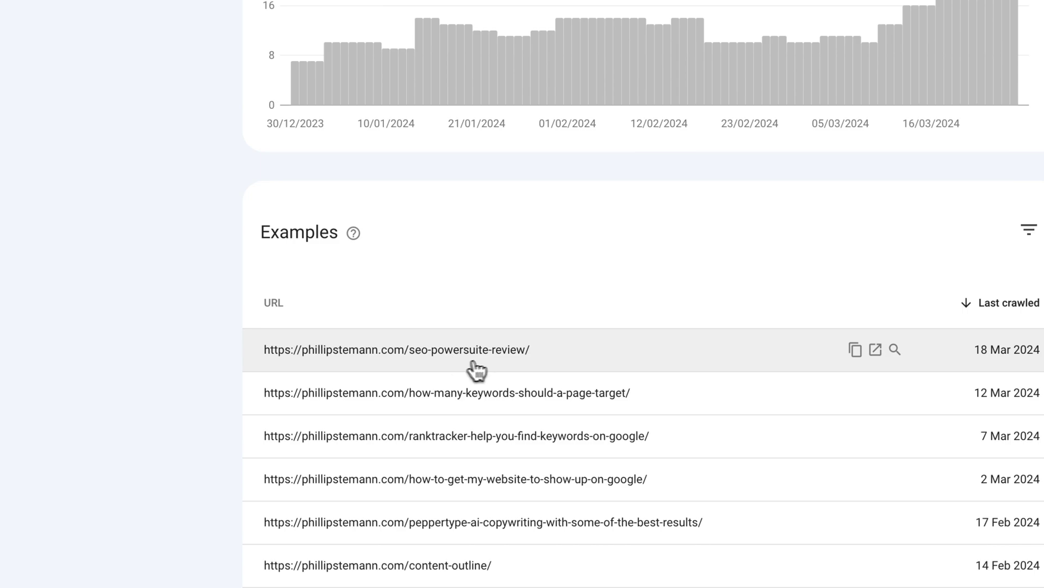
click(538, 367)
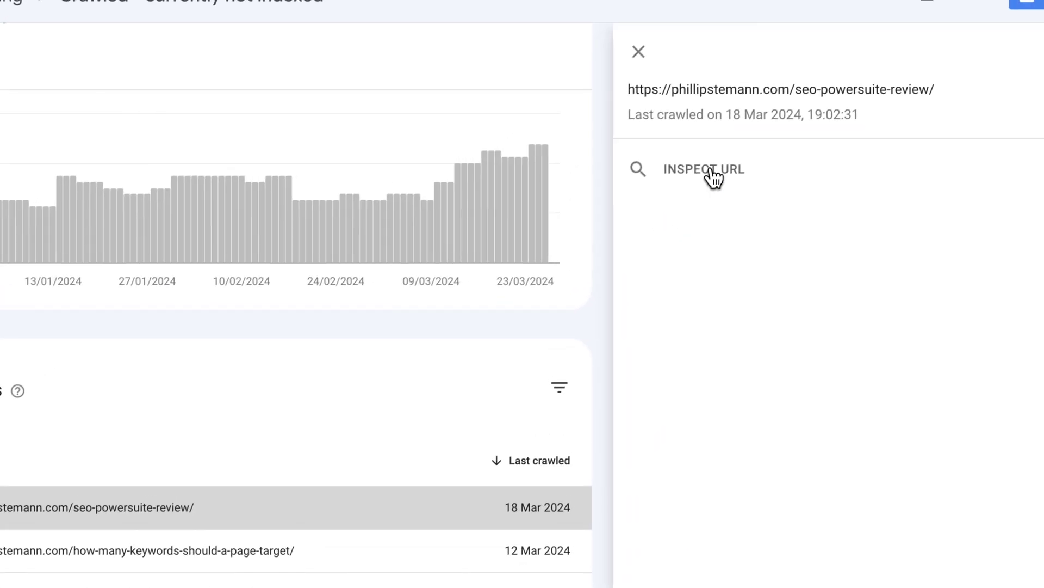
click(714, 177)
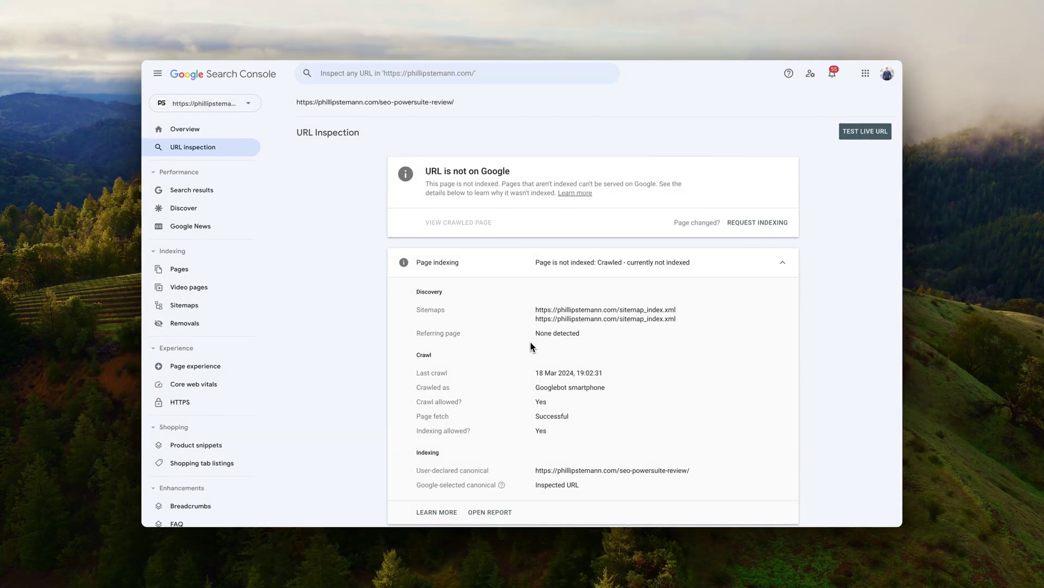
Step: Request indexing for the /seo-powersuite-review/ page
scroll(530, 342, down, 1)
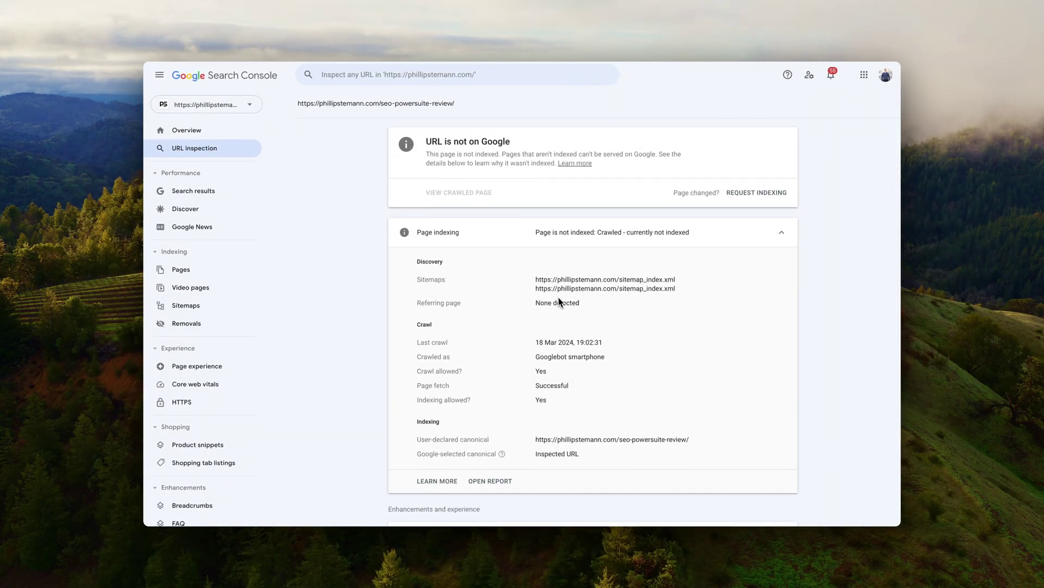
scroll(560, 308, down, 1)
scroll(549, 351, down, 1)
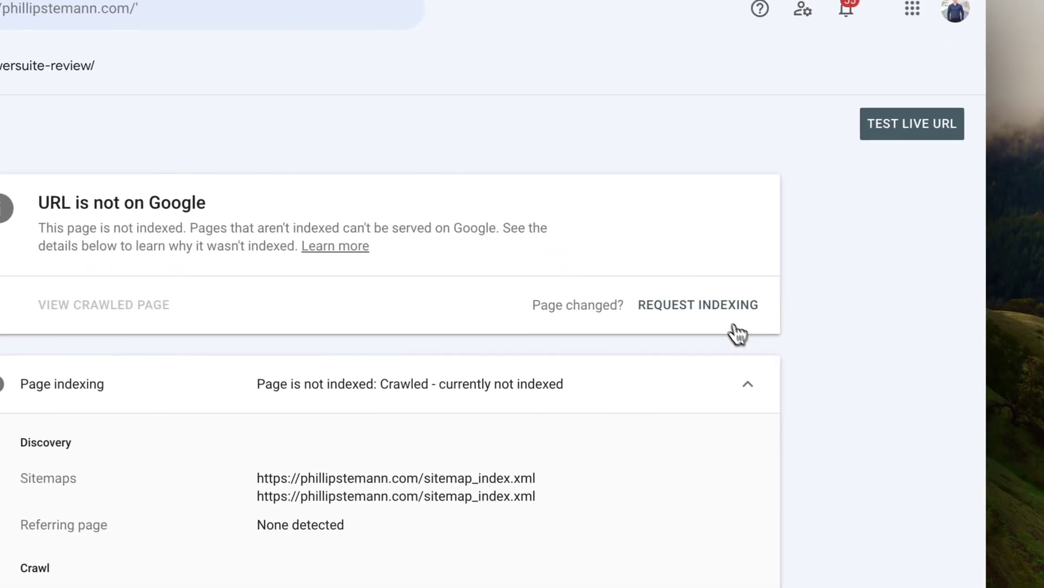
click(707, 306)
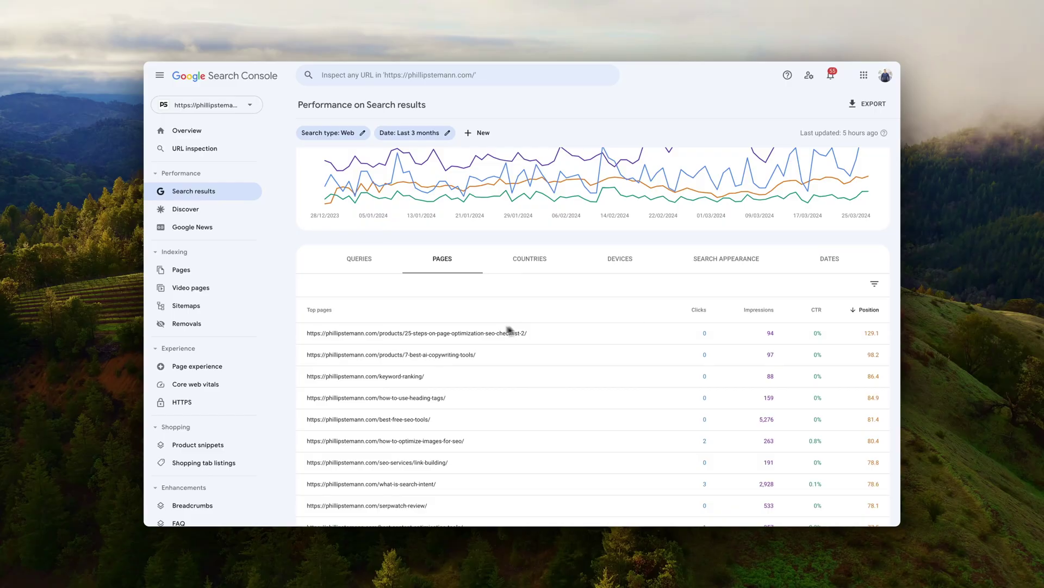
Step: Expand Security & Manual Actions, then view the Manual actions and Security issues reports
scroll(188, 354, down, 5)
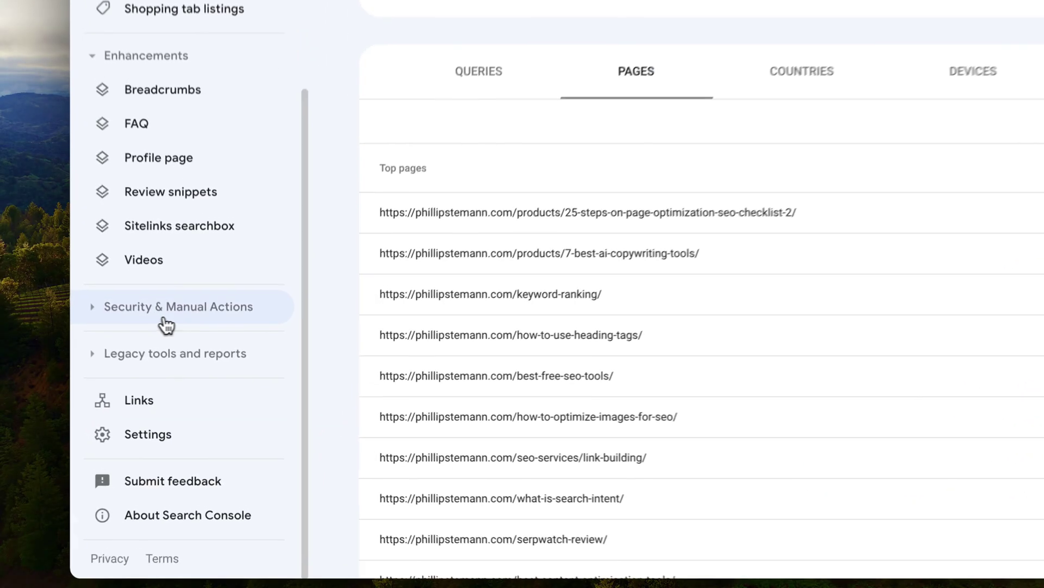
click(188, 370)
click(180, 356)
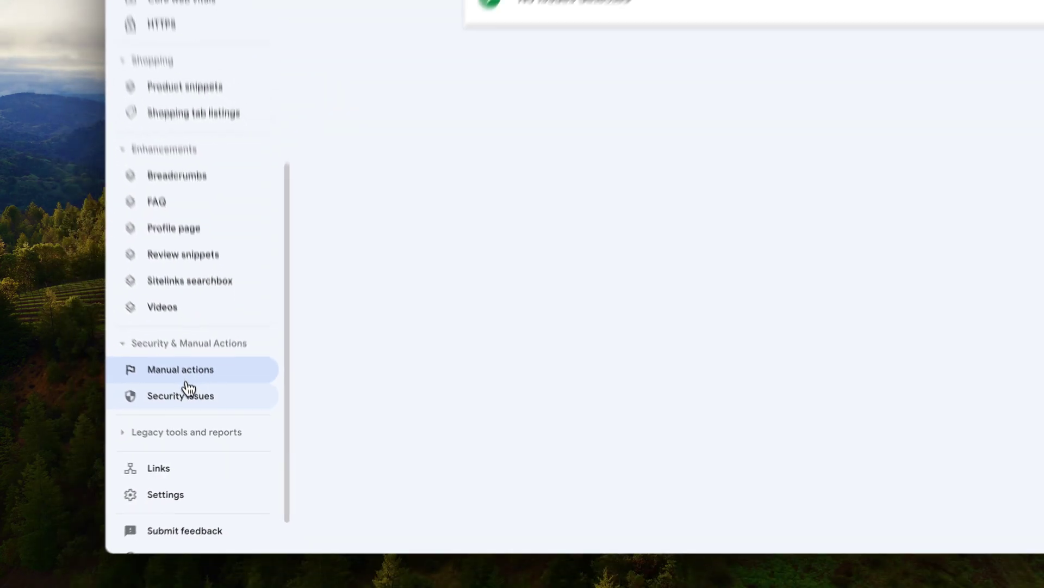
click(164, 370)
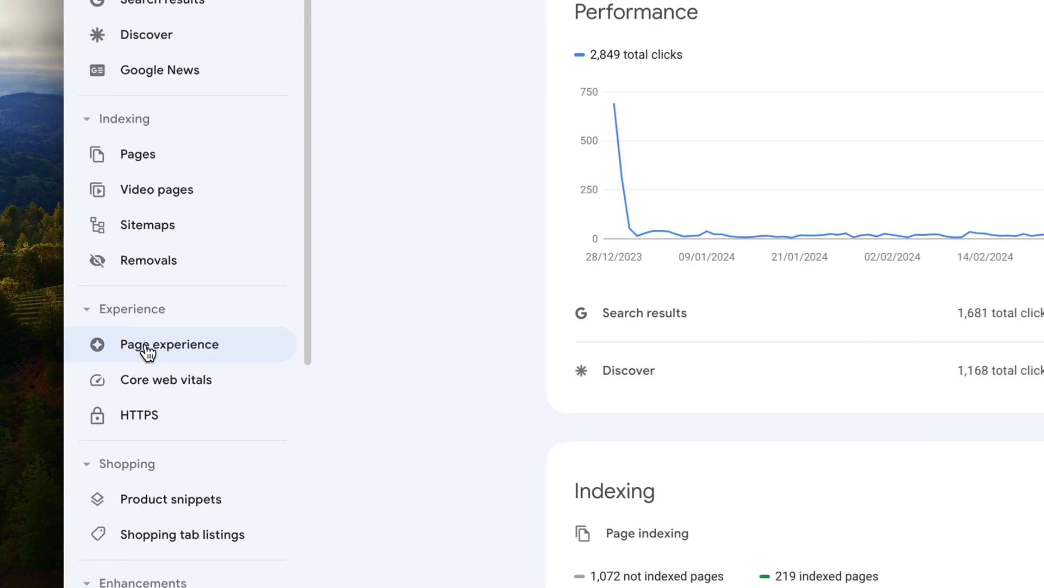
Step: View Page experience, the desktop Core Web Vitals report, then the HTTPS report with 121 HTTPS URLs
click(185, 367)
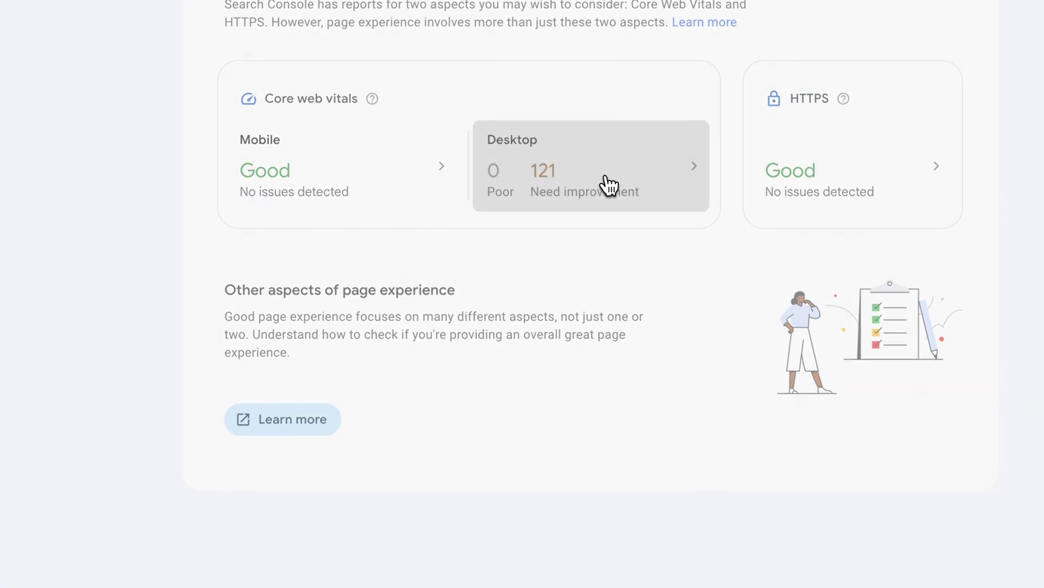
click(609, 184)
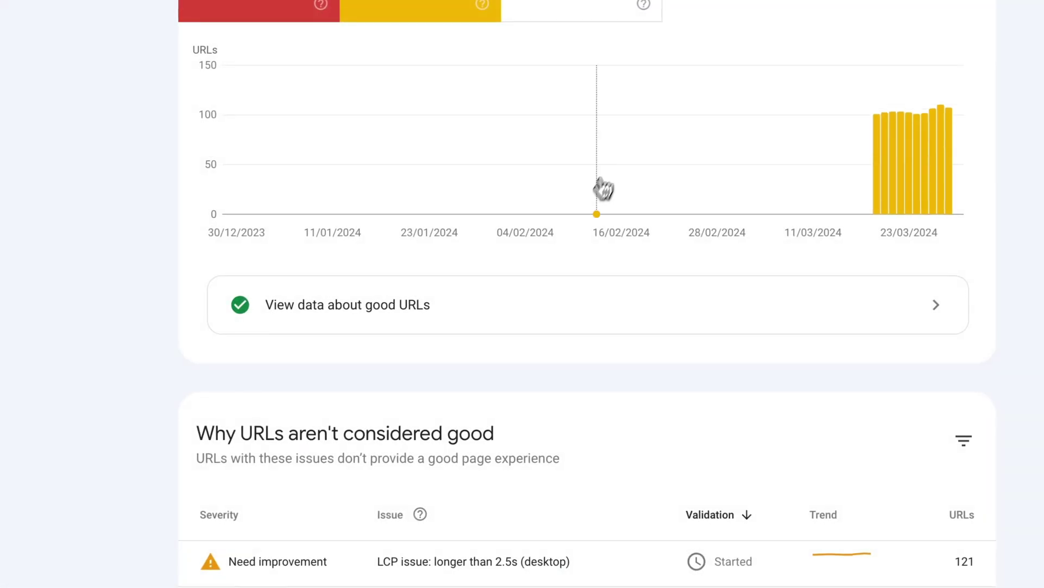
scroll(439, 392, down, 2)
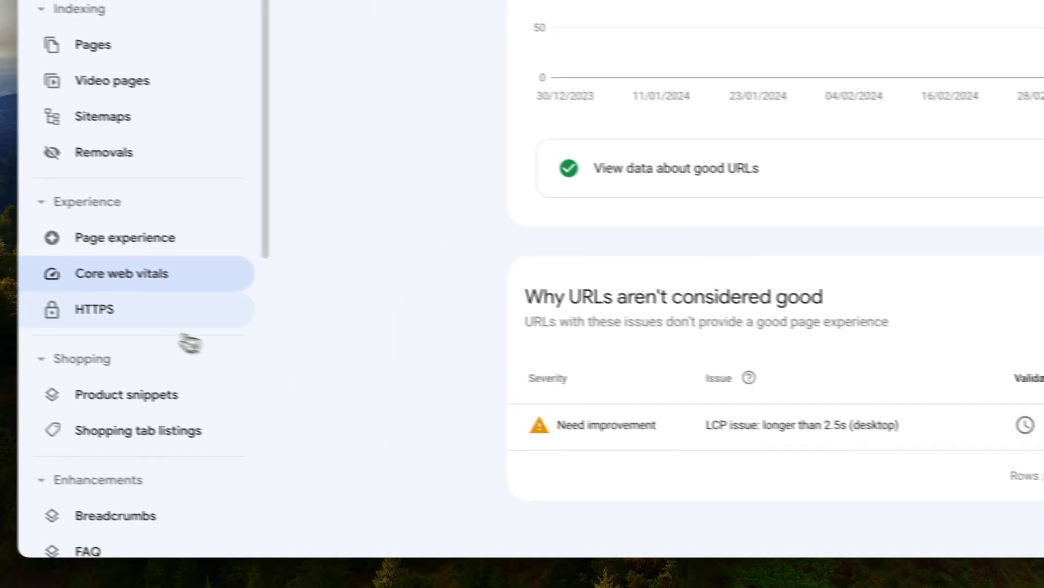
click(178, 322)
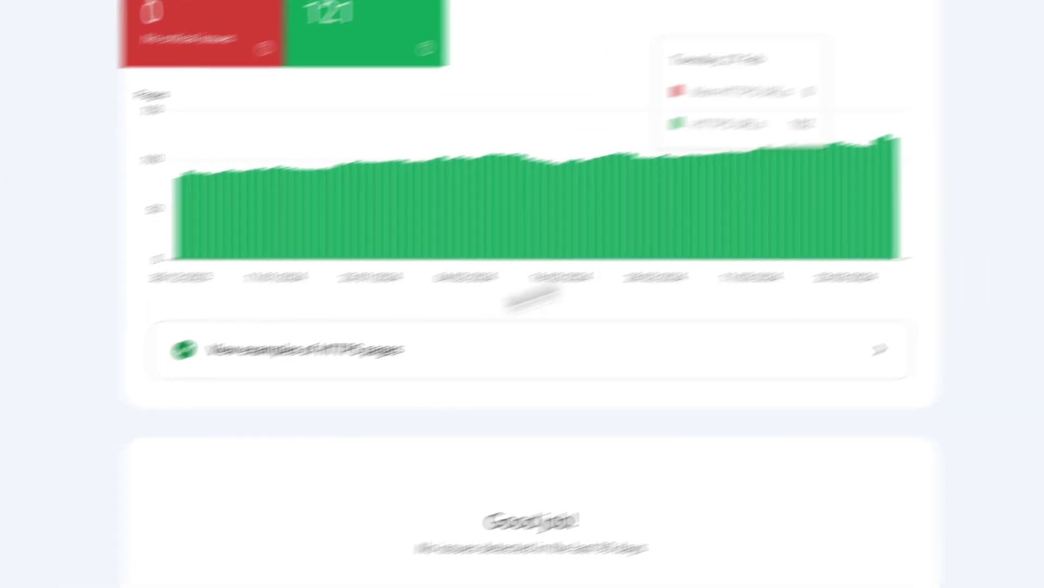